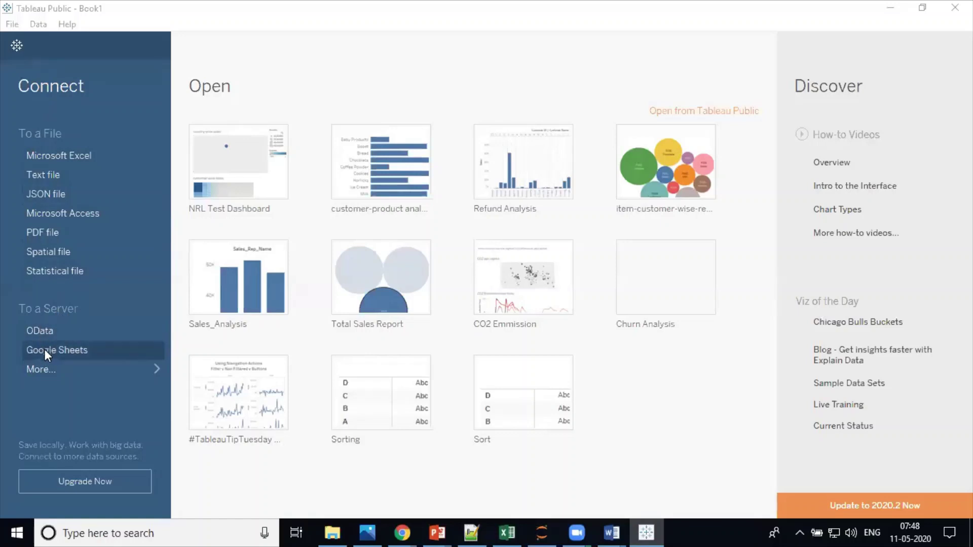
Step: Show the full list of available server connectors
click(66, 367)
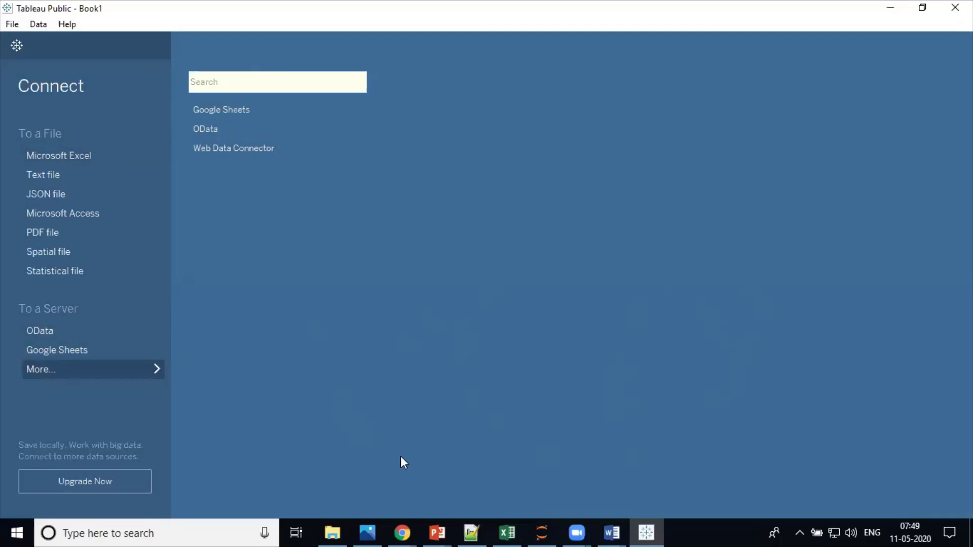
Step: Switch to the blank Excel workbook and enter the headers Date in A1 and Lost Jobs in B1
click(507, 532)
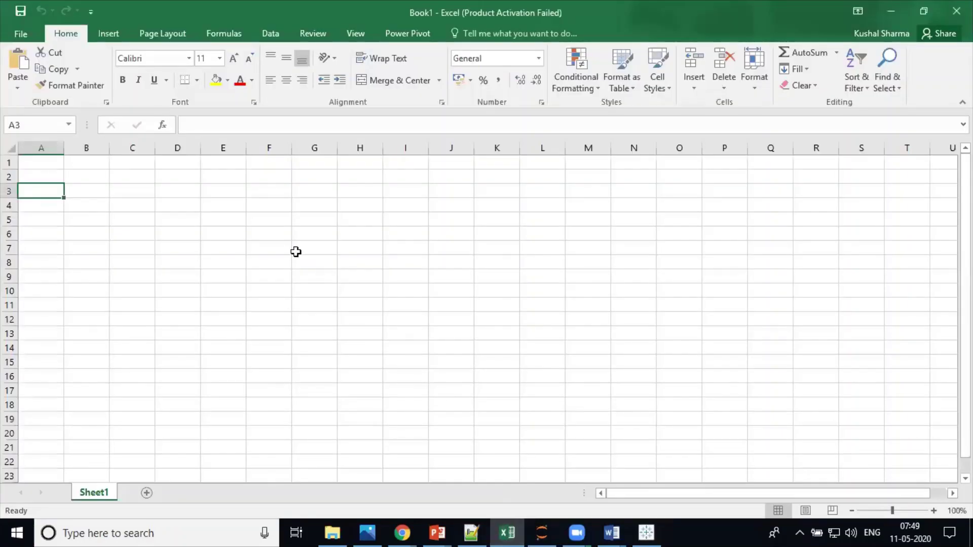
key(Up)
key(Up)
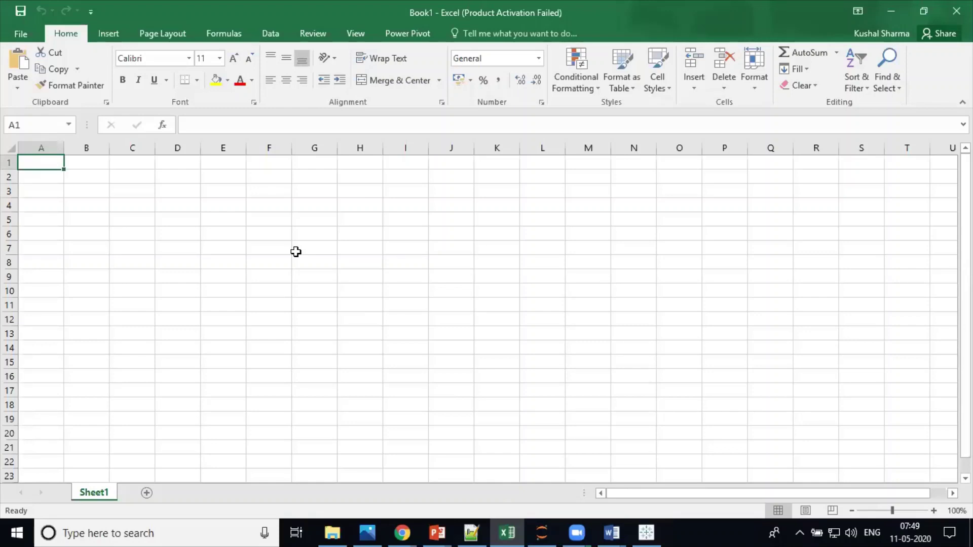
text(Date)
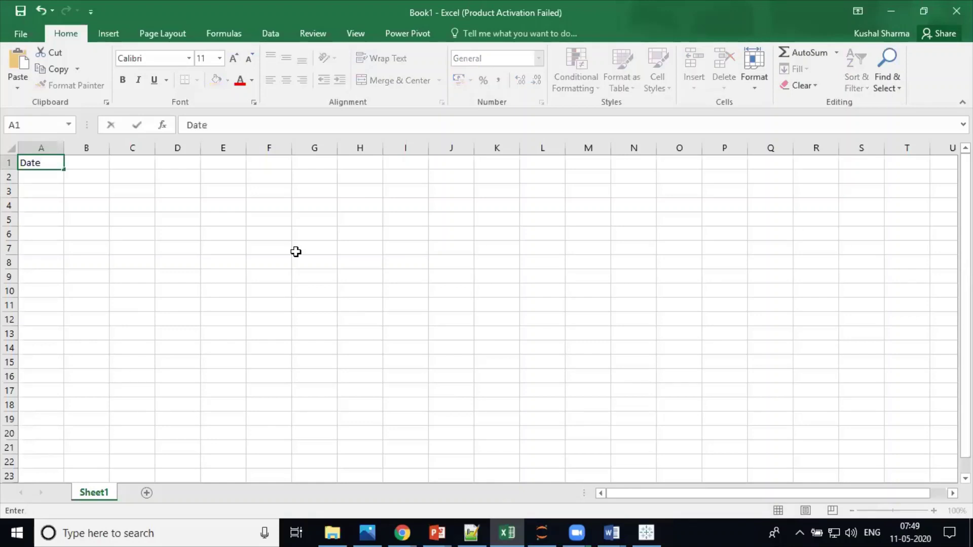
key(Tab)
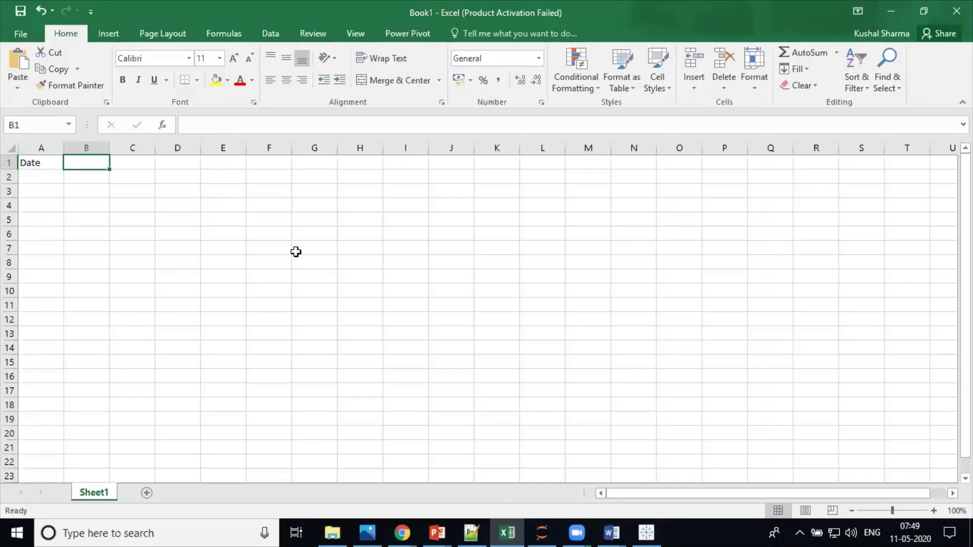
text(Job)
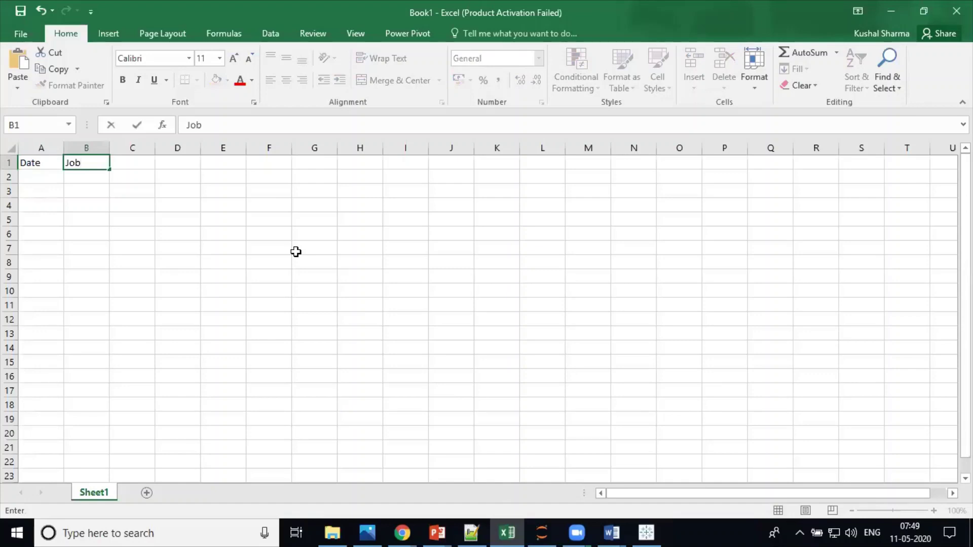
key(BackSpace)
key(BackSpace)
key(BackSpace)
text(Lost Jobs)
key(Return)
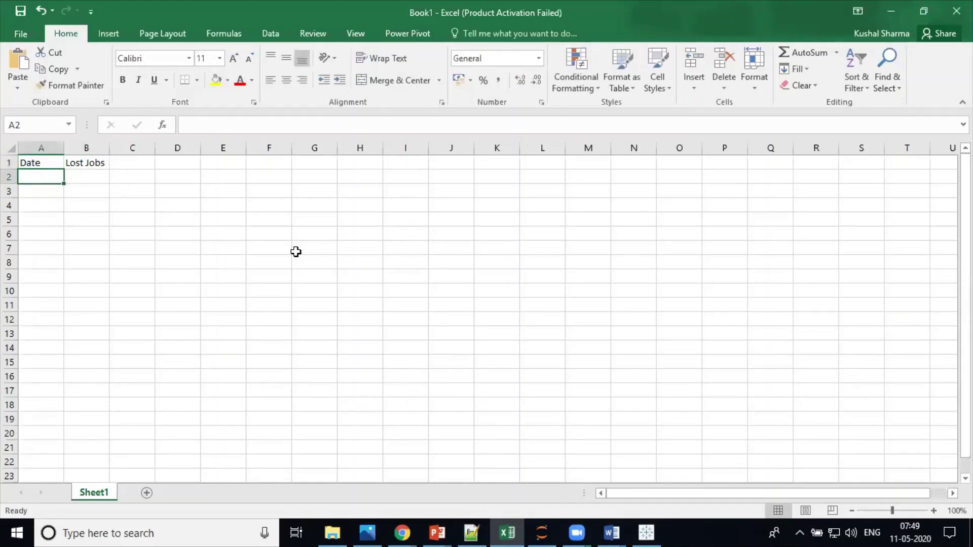
Step: Format the whole Date column A as Short Date
click(46, 146)
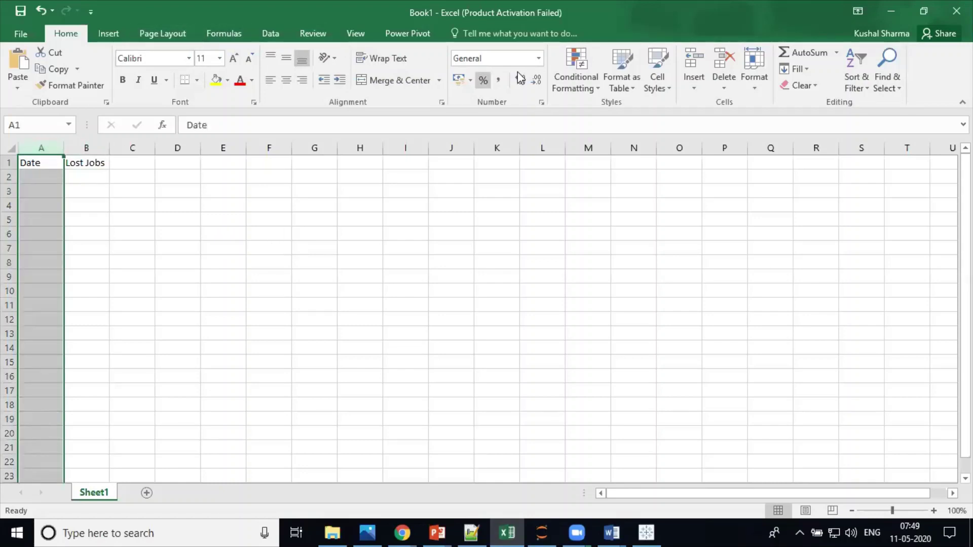
click(538, 58)
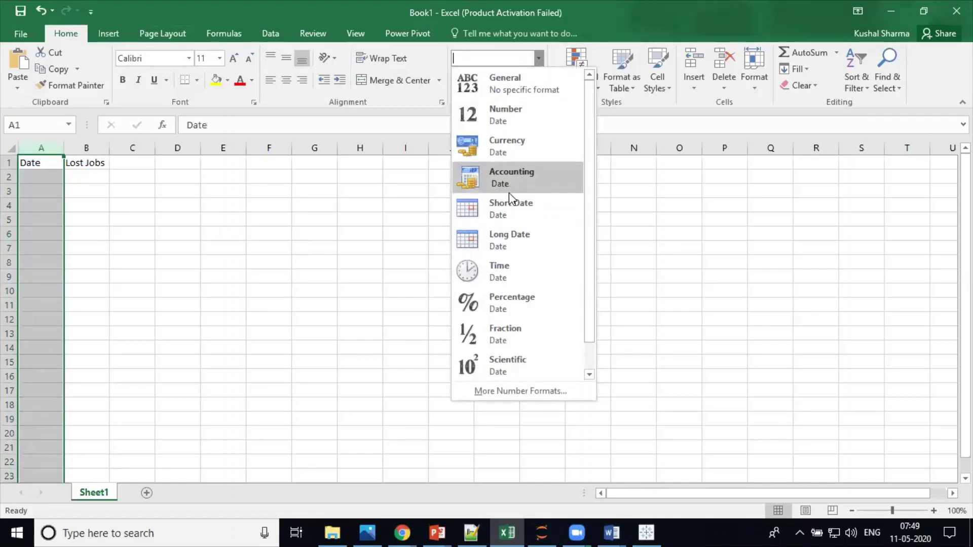
click(516, 215)
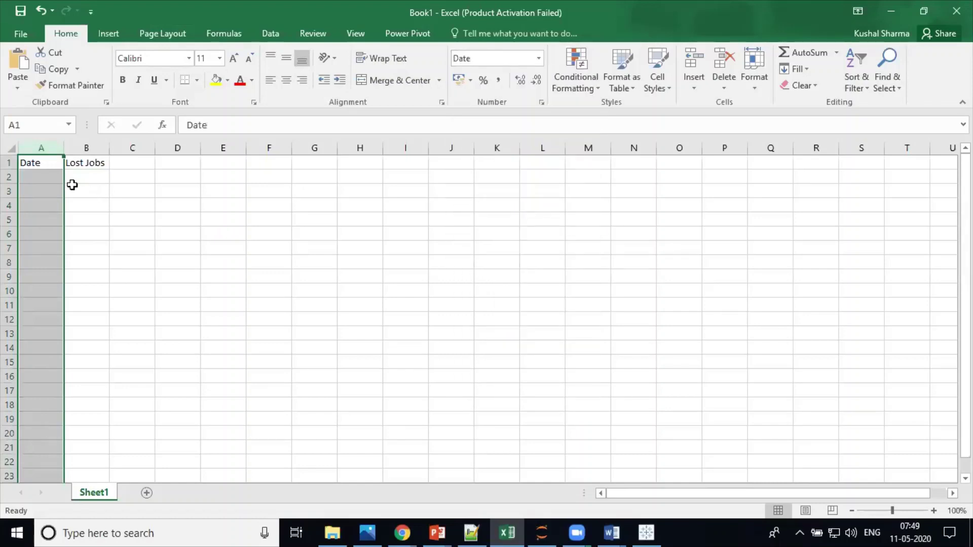
Step: Enter 1 March 2020 as the first date in cell A2
click(54, 176)
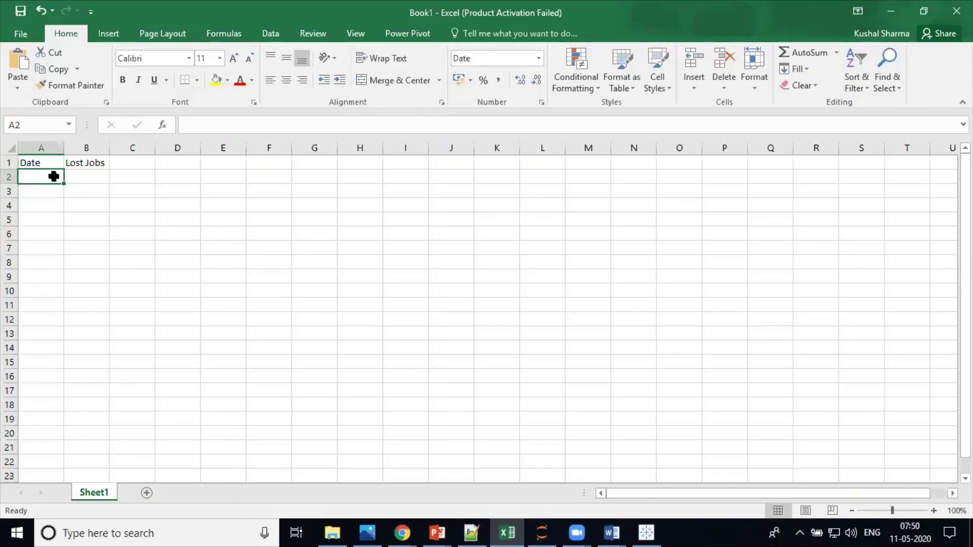
text(1 ma)
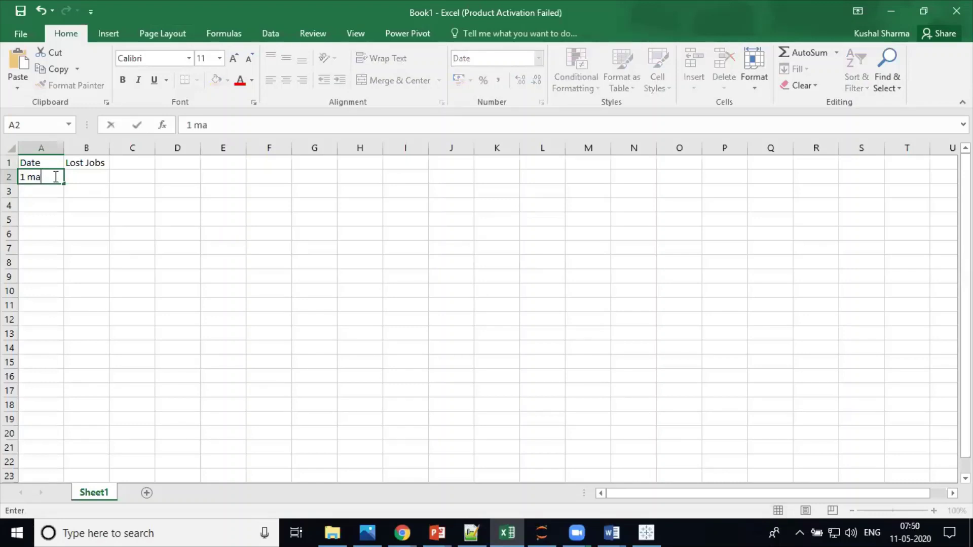
text(rch-2020)
key(Return)
Step: Fill the date in A2 down to A73 as a daily series ending on 11-05-2020
click(54, 175)
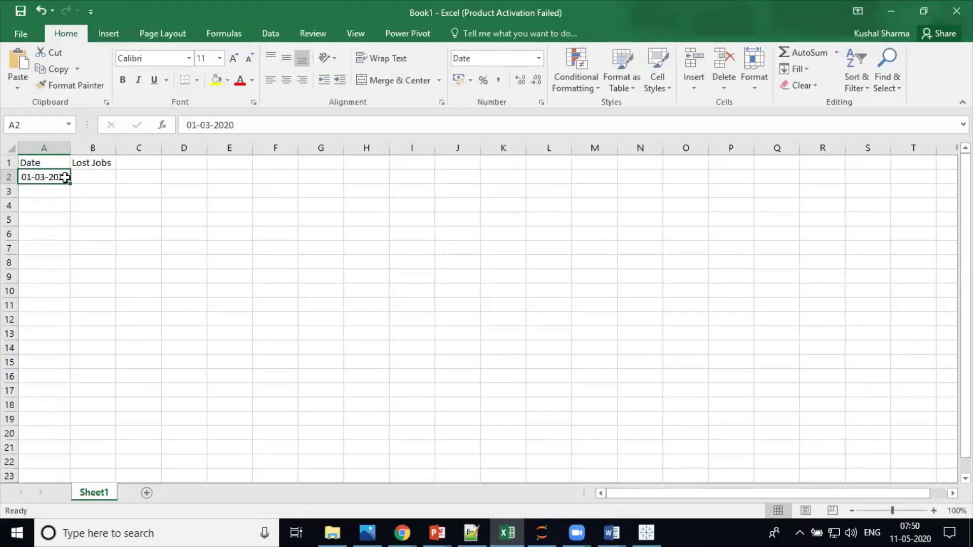
drag(70, 183, 68, 209)
click(81, 220)
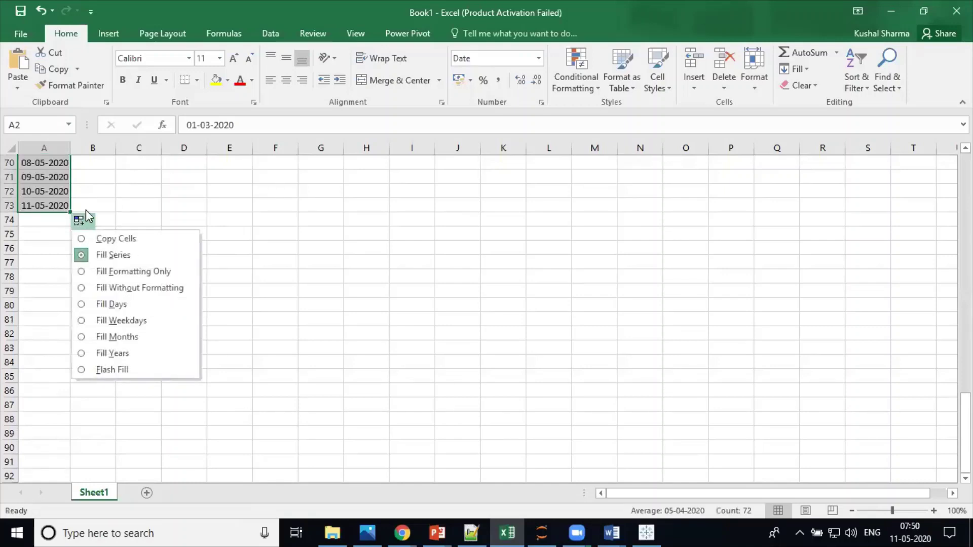
click(90, 206)
Step: Enter the formula =RANDBETWEEN(10,100) in B2, the first cell under Lost Jobs
key(ctrl+Up)
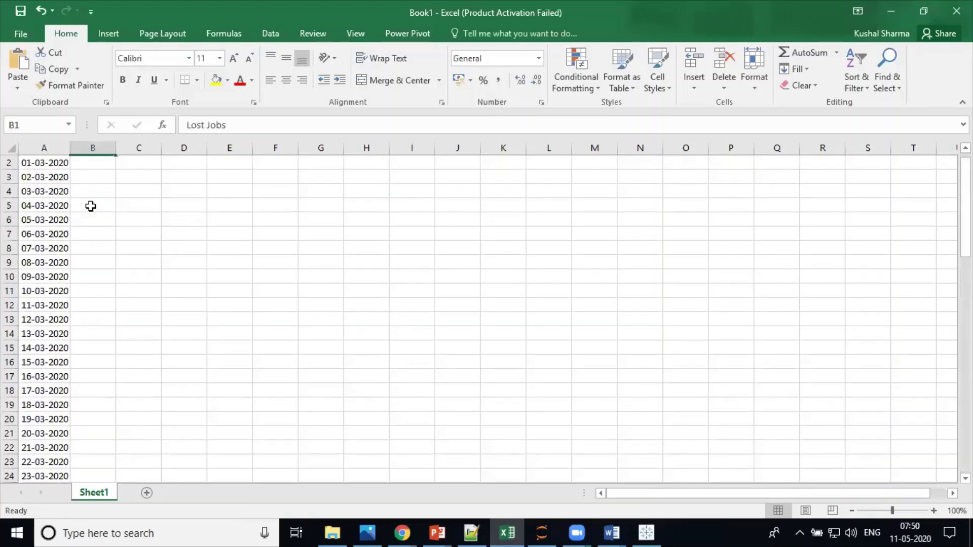
key(Down)
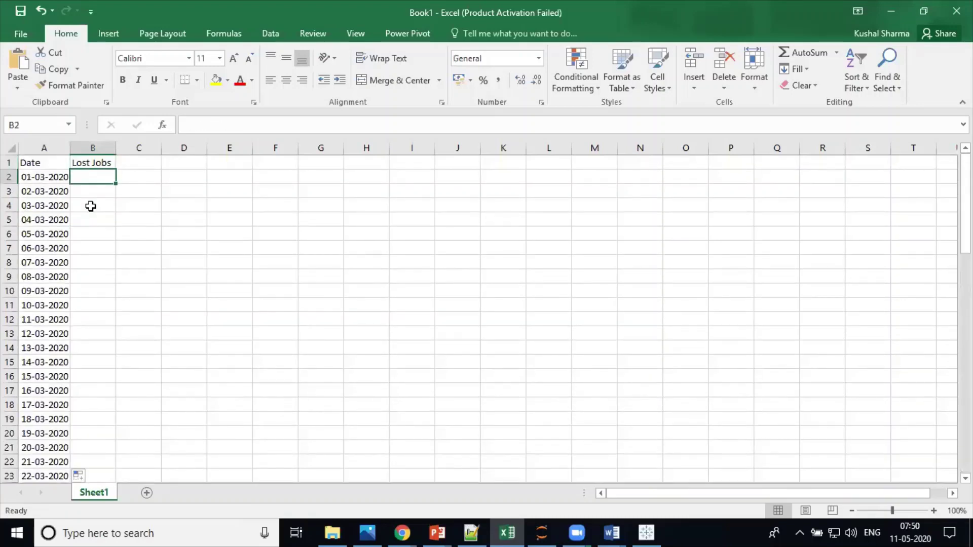
text(1)
key(BackSpace)
text(=ran)
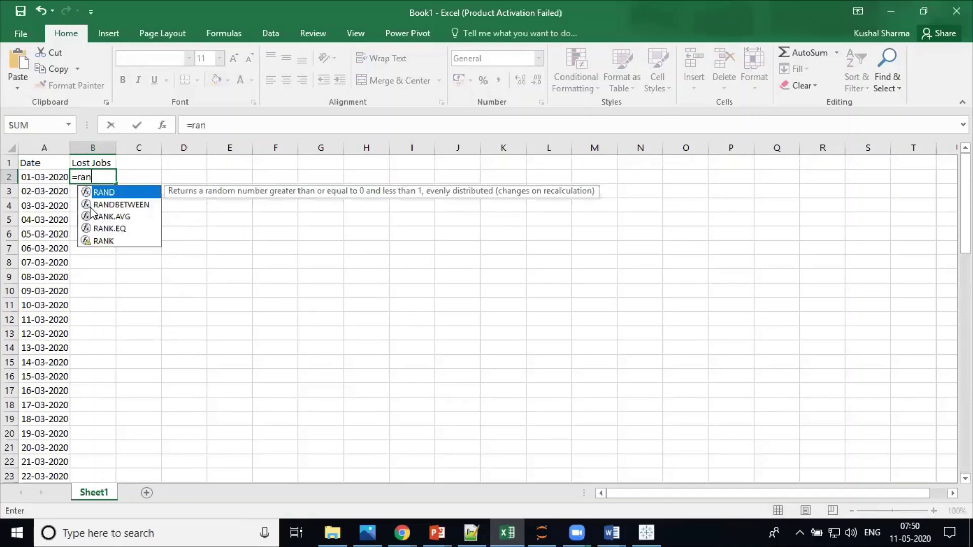
key(Return)
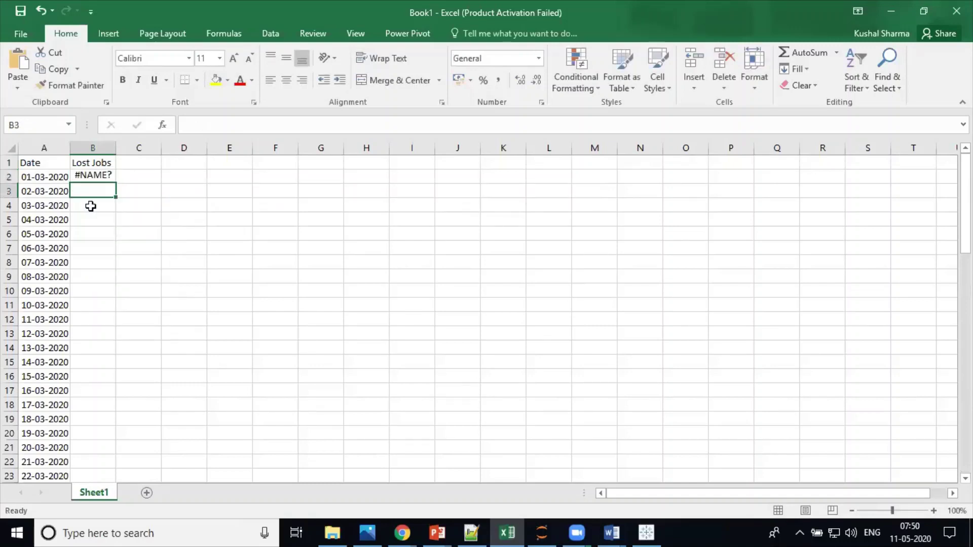
key(Up)
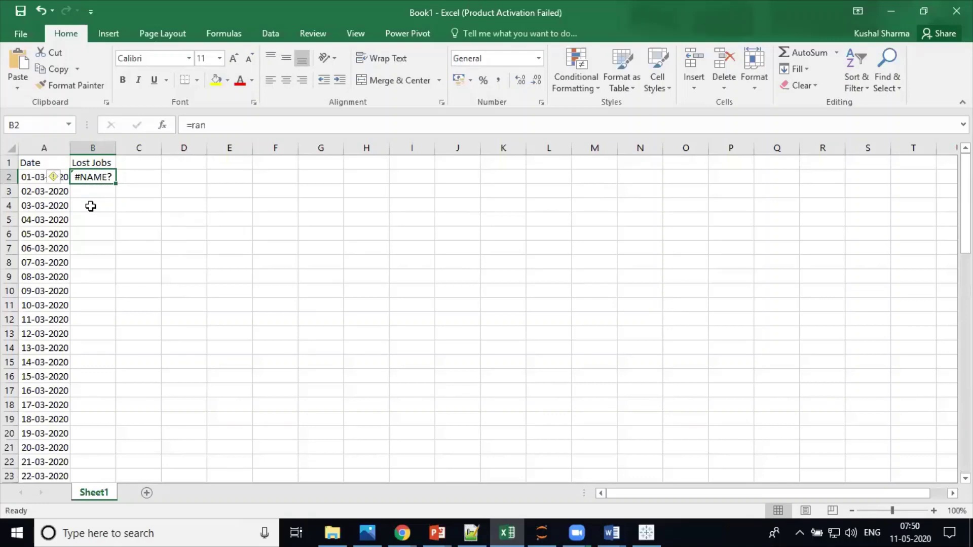
key(F2)
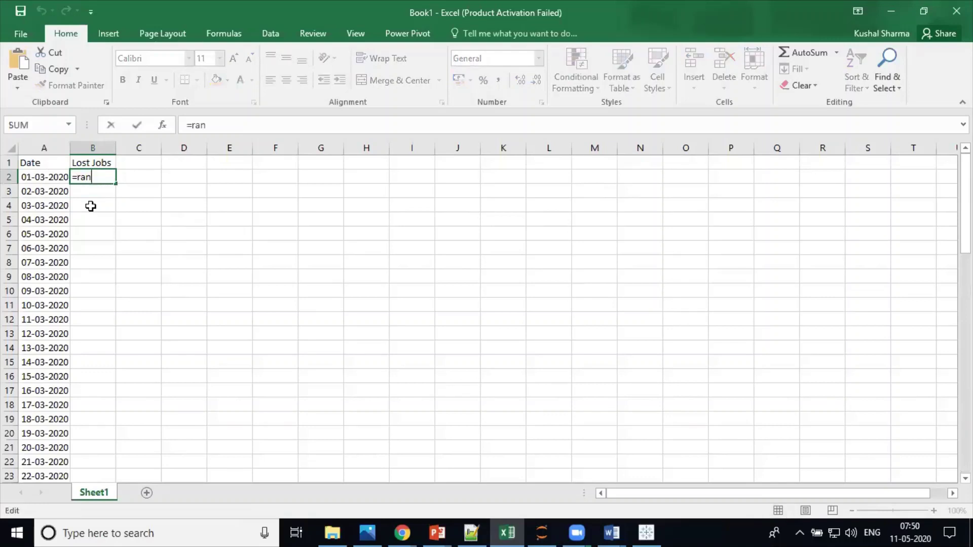
text(d)
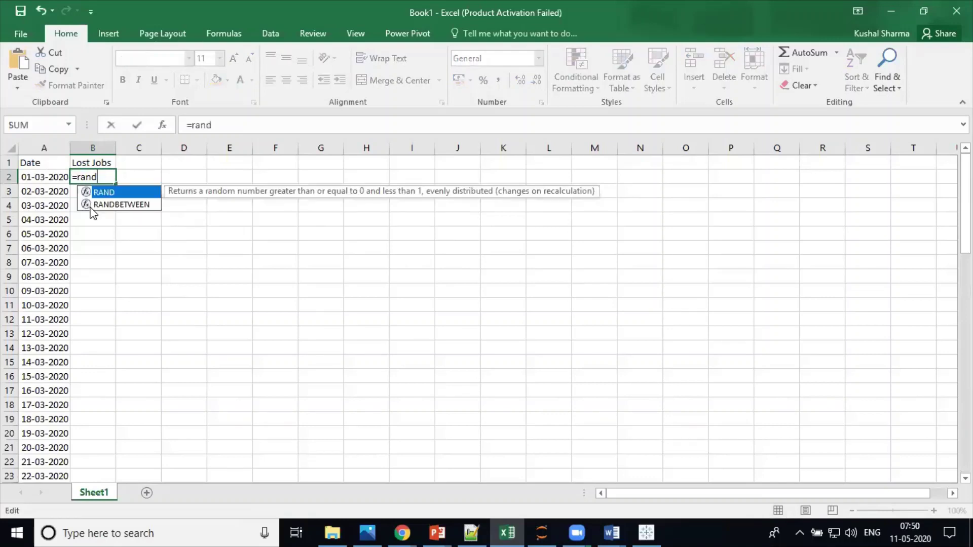
click(92, 206)
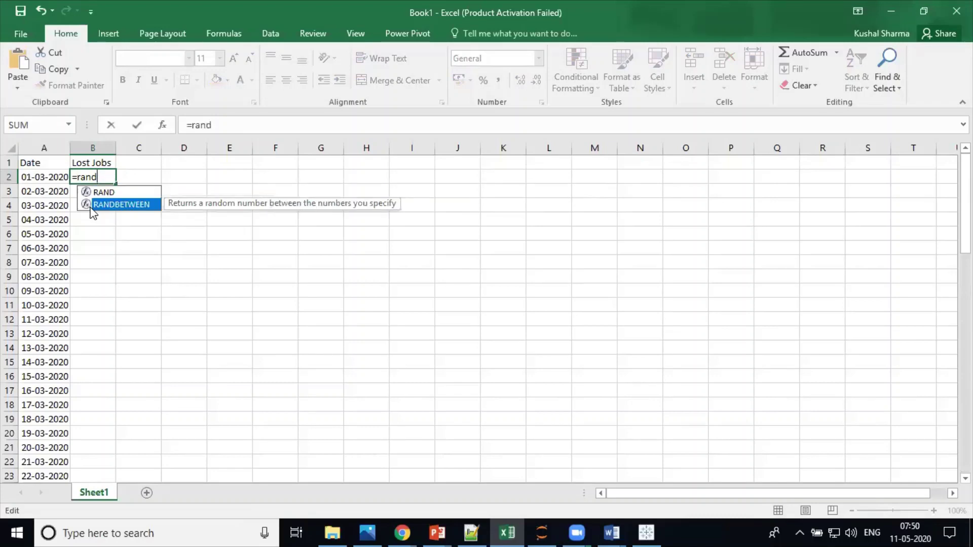
double_click(91, 205)
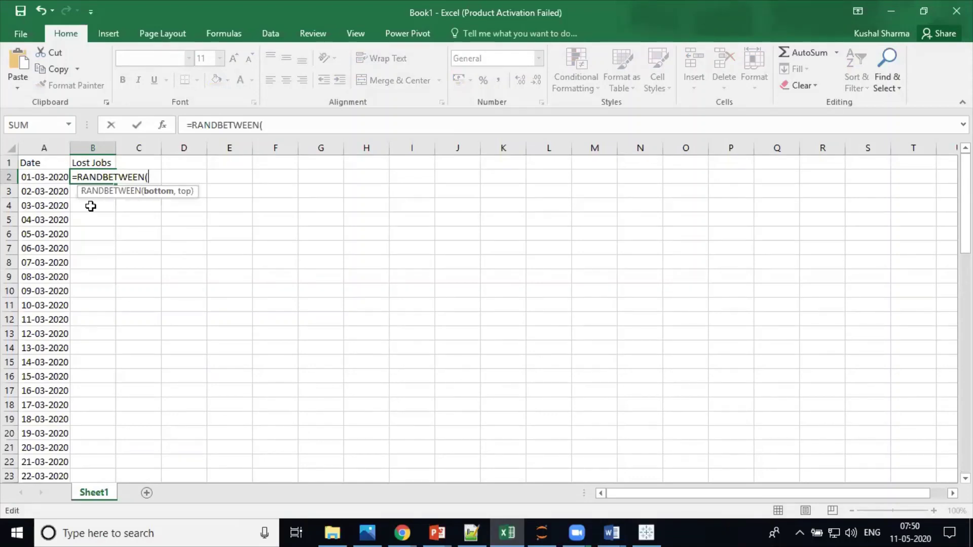
text(10,100)
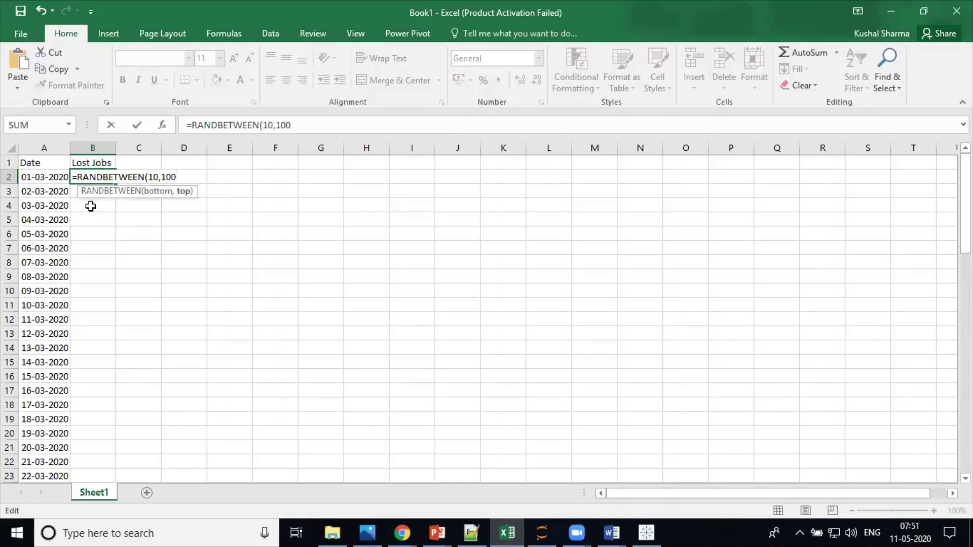
text())
key(Return)
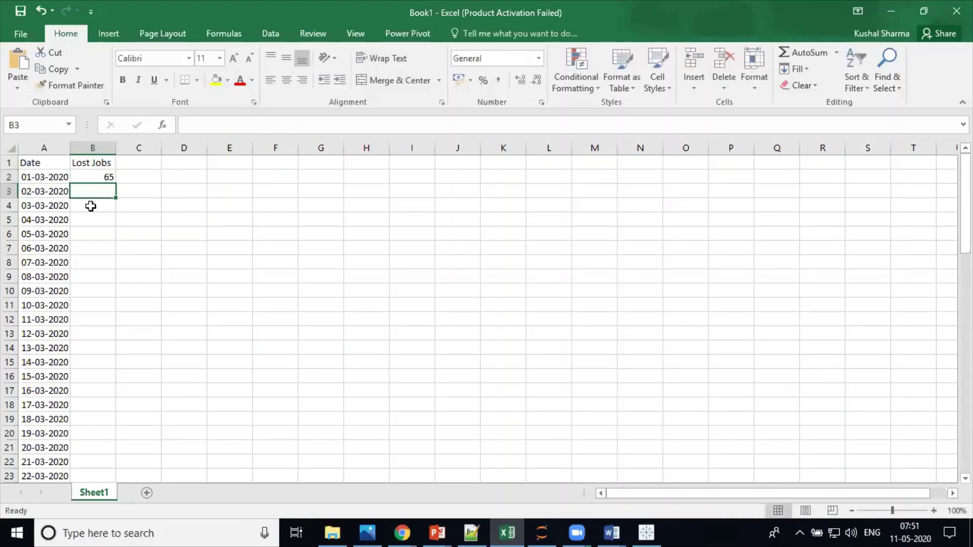
Step: Fill the random-number formula from B2 down the Lost Jobs column to the last date row
key(Up)
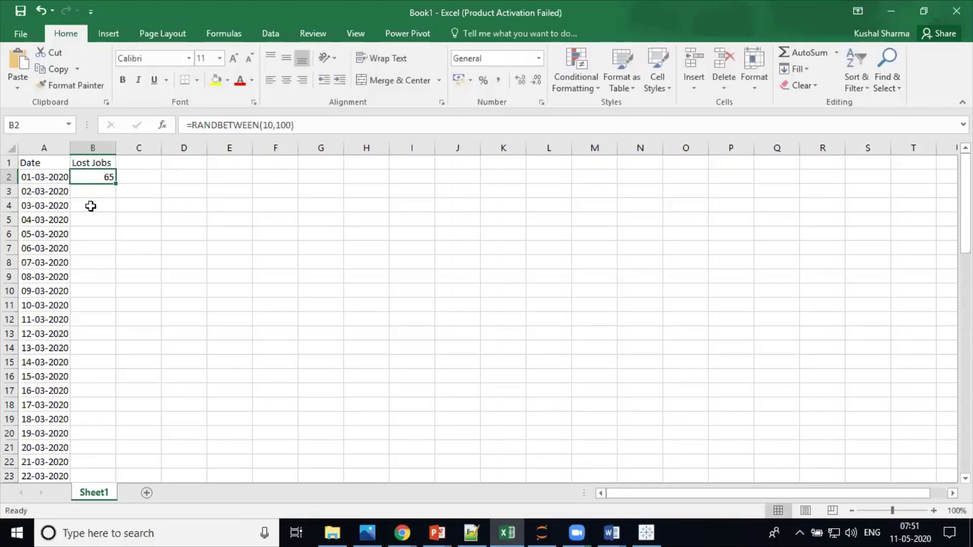
double_click(115, 183)
click(218, 291)
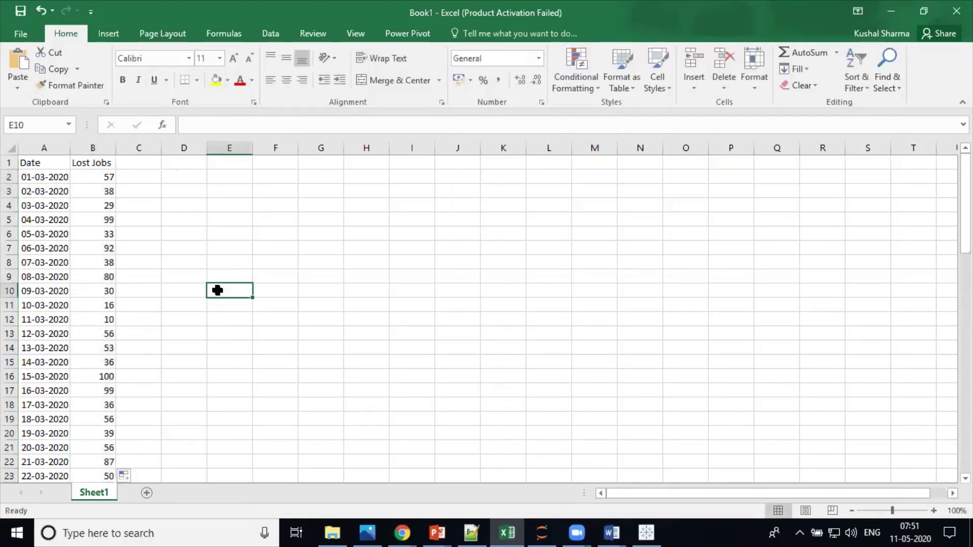
Step: Review the Date and Lost Jobs columns from the headers and first rows to the end of the data
key(Up)
key(Up)
key(Up)
key(Up)
key(Up)
key(Up)
key(Up)
key(Up)
key(Up)
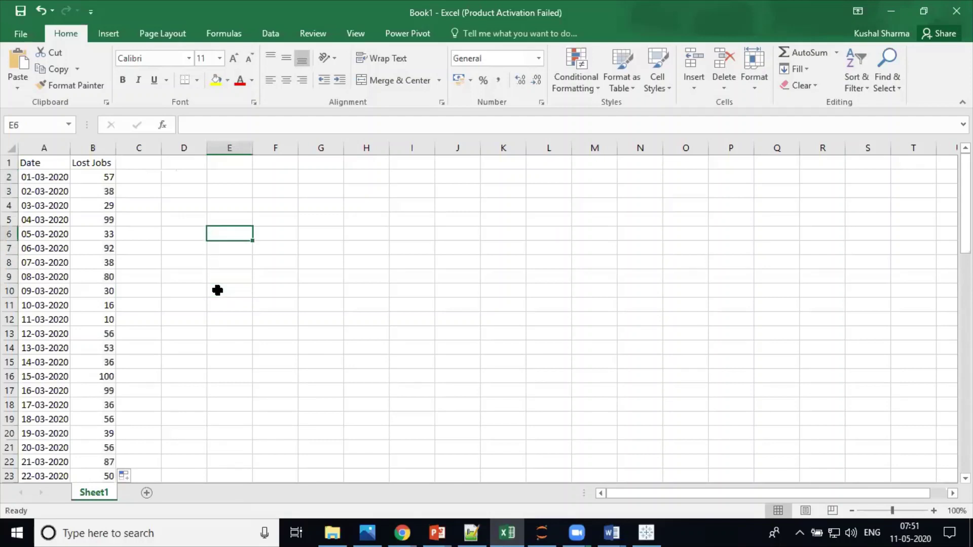
key(Left)
key(Left)
key(Left)
key(Left)
key(Down)
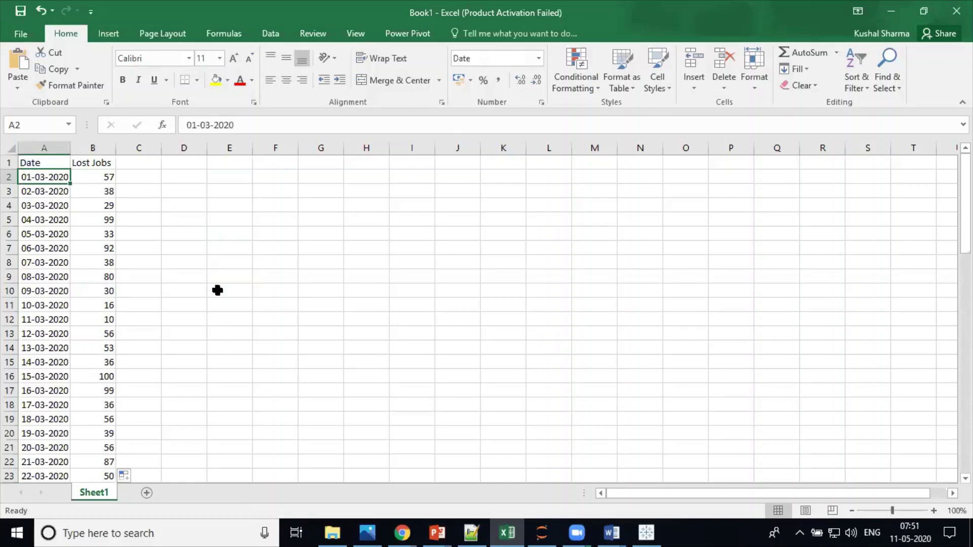
key(Right)
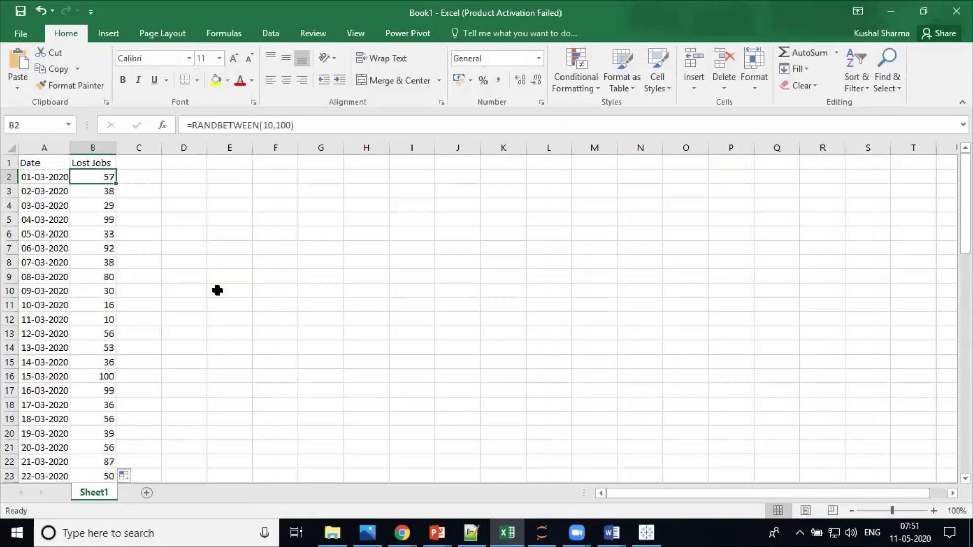
key(ctrl+Down)
key(Up)
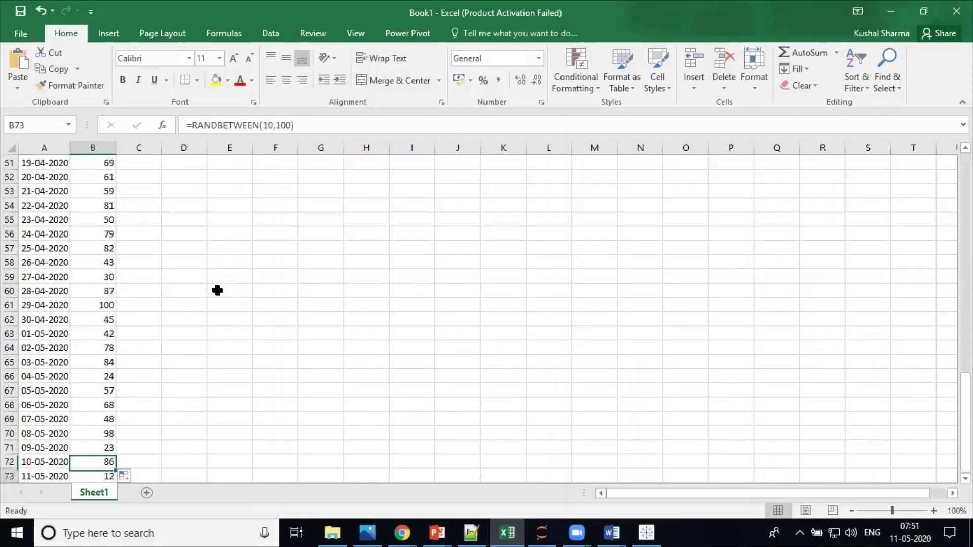
key(ctrl+Up)
key(Left)
key(Down)
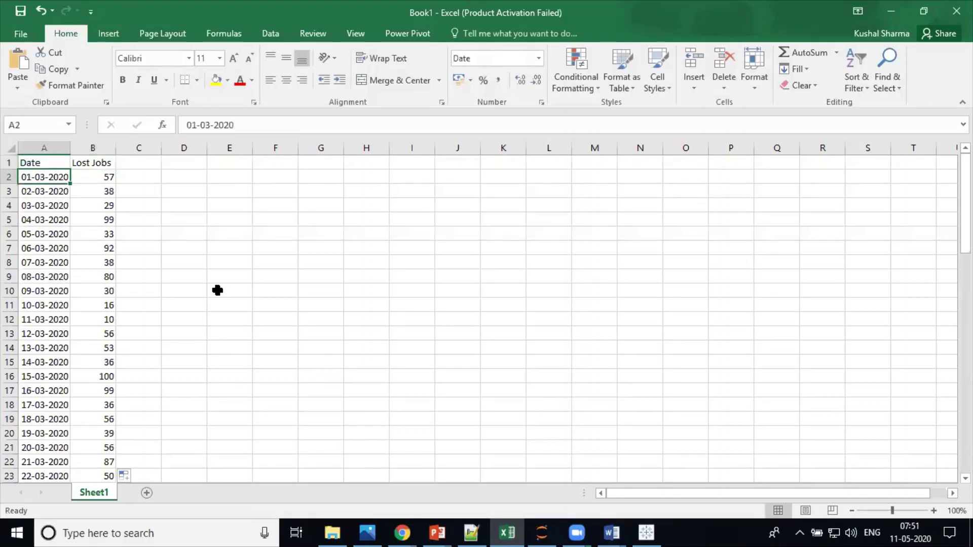
key(Right)
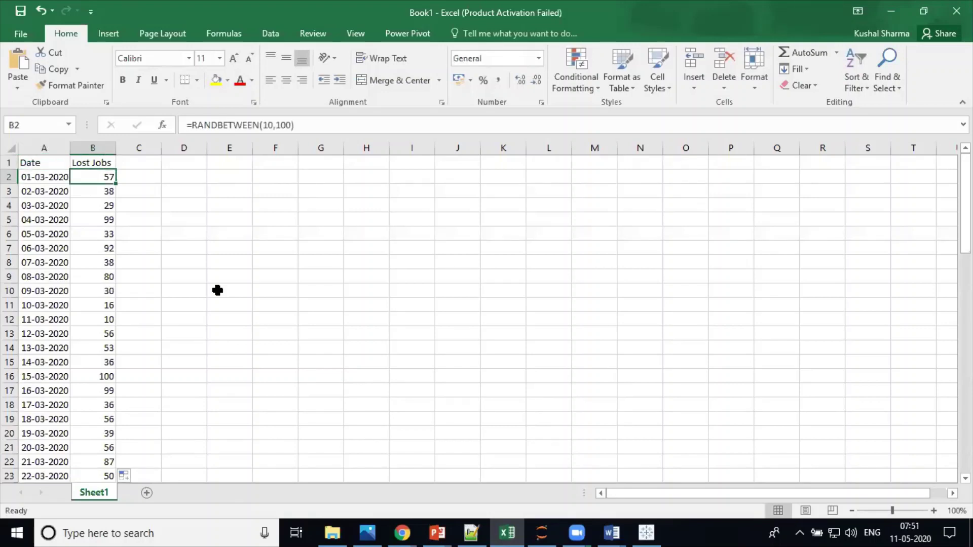
key(Left)
key(Down)
key(Right)
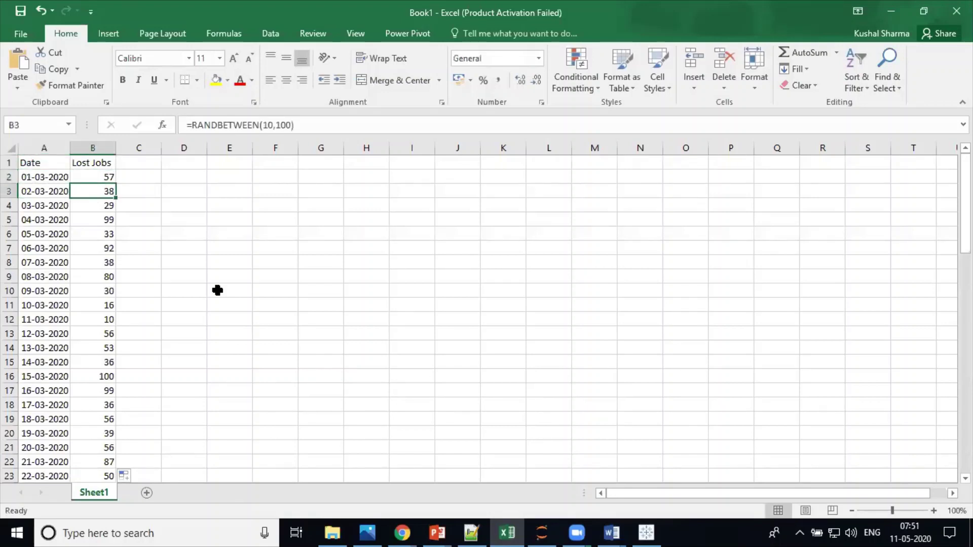
key(Up)
key(Up)
key(Left)
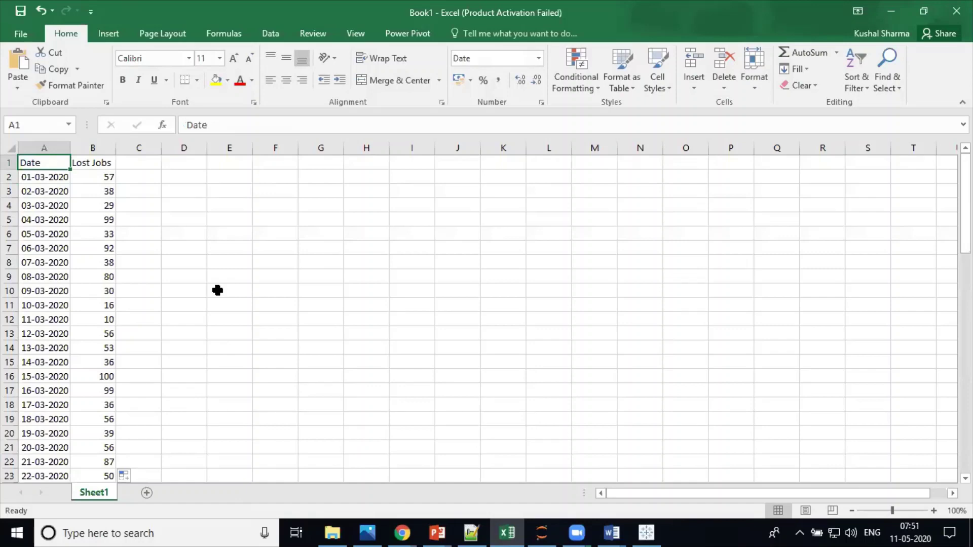
Step: Save the workbook in the Documents folder as an Excel workbook named job lost data
click(18, 37)
click(38, 176)
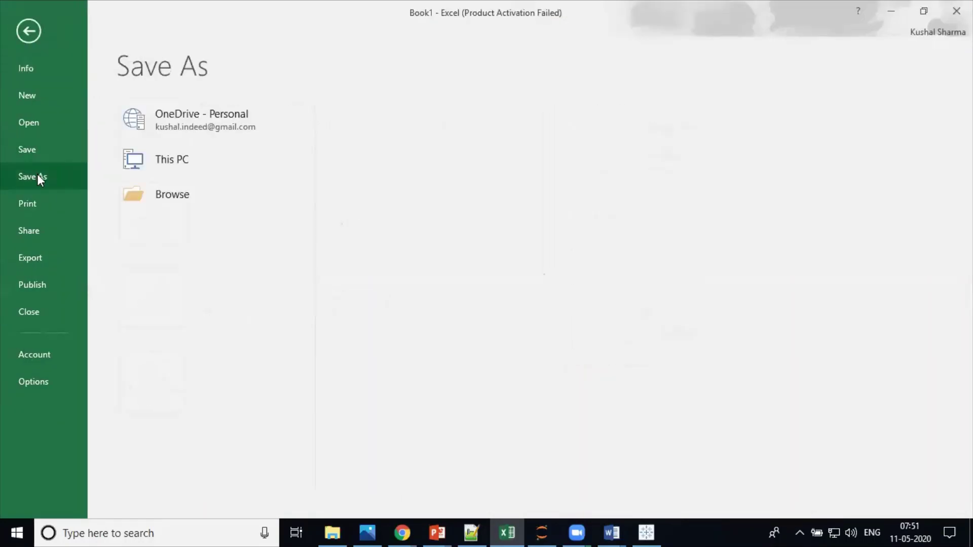
click(184, 267)
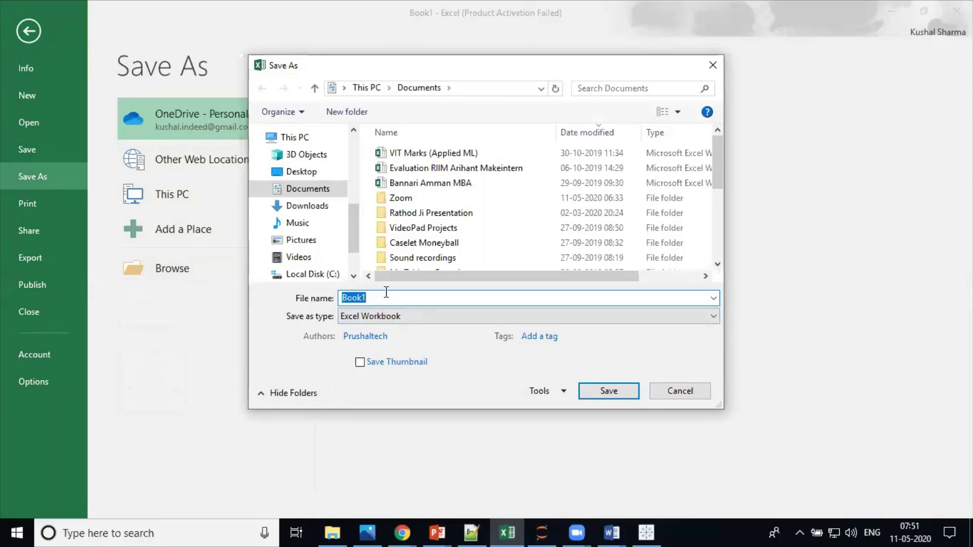
text(job)
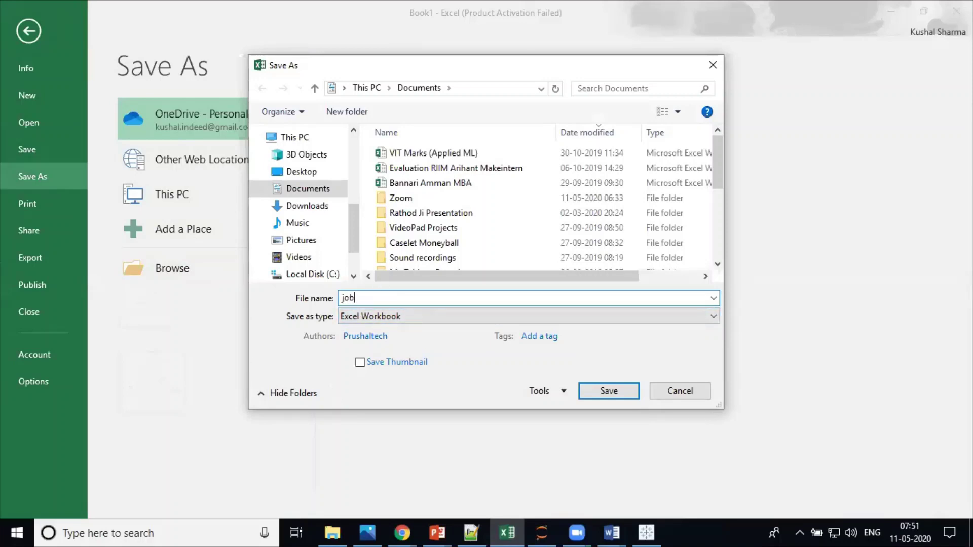
text( lost data)
key(Return)
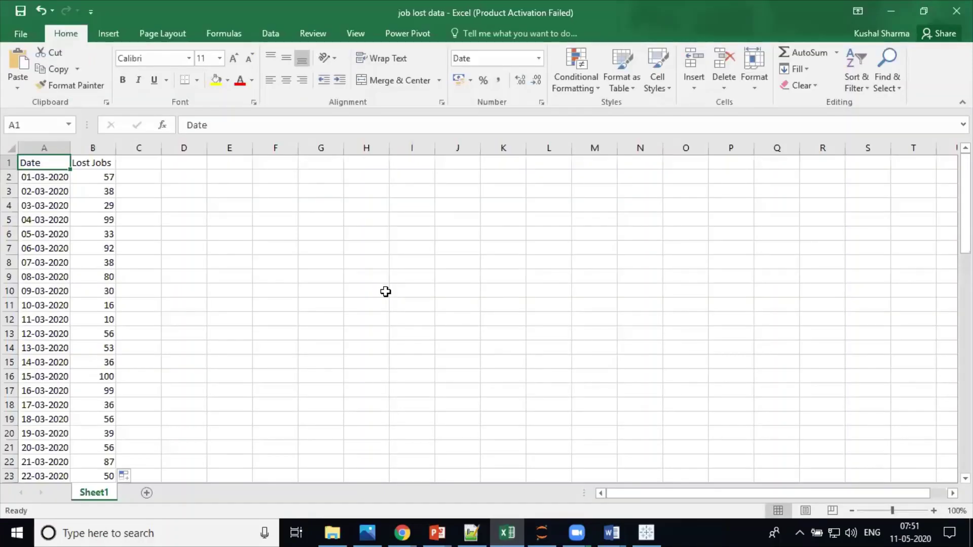
Step: Switch to Tableau Public and connect to the job lost data Excel workbook in Documents
key(alt+Tab)
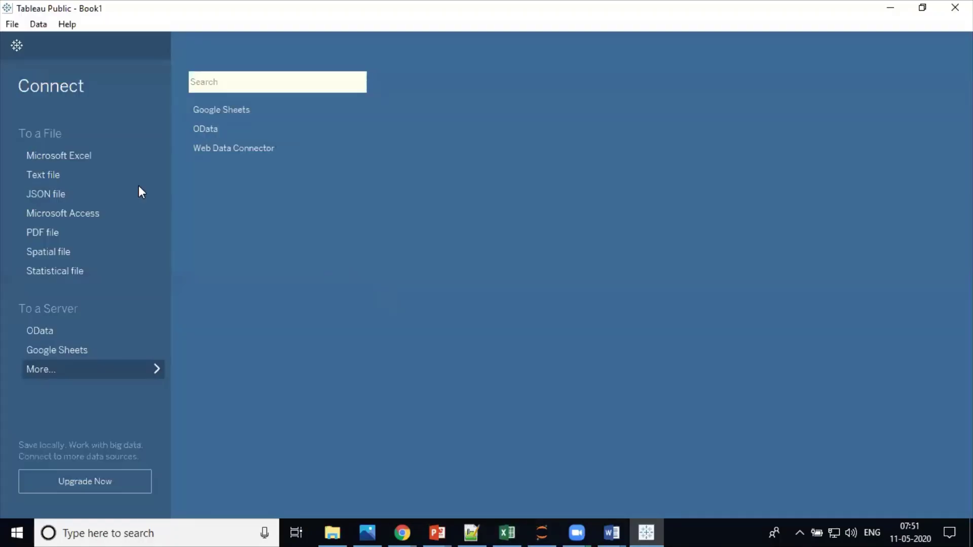
click(74, 158)
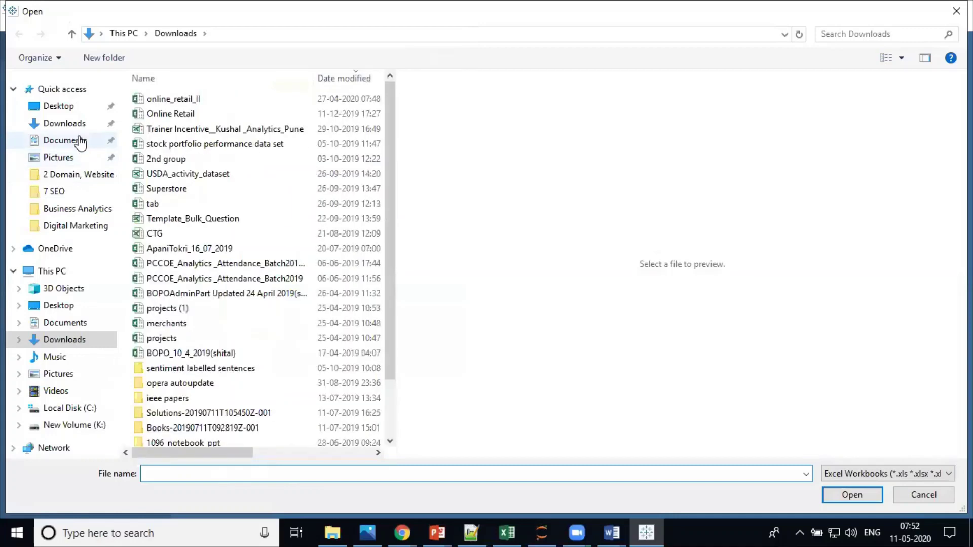
click(78, 141)
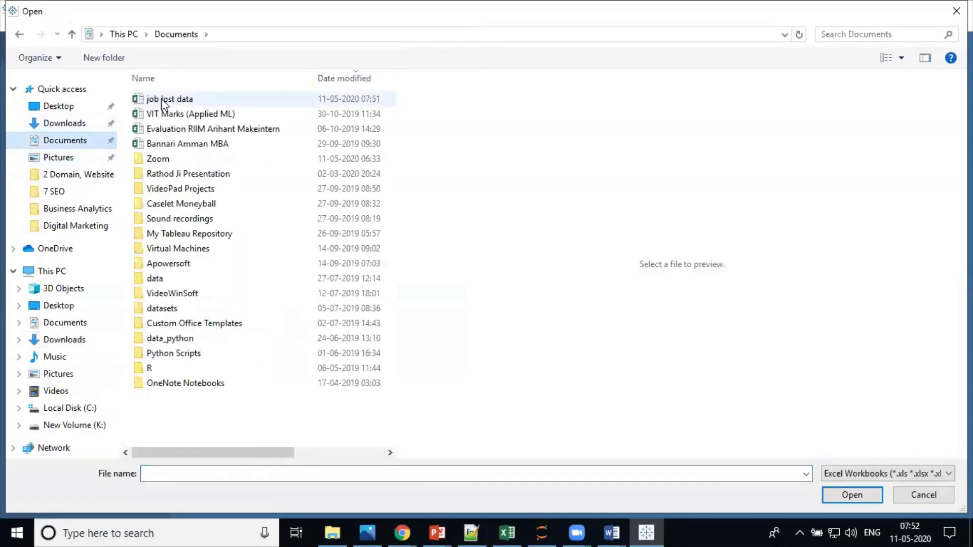
double_click(161, 98)
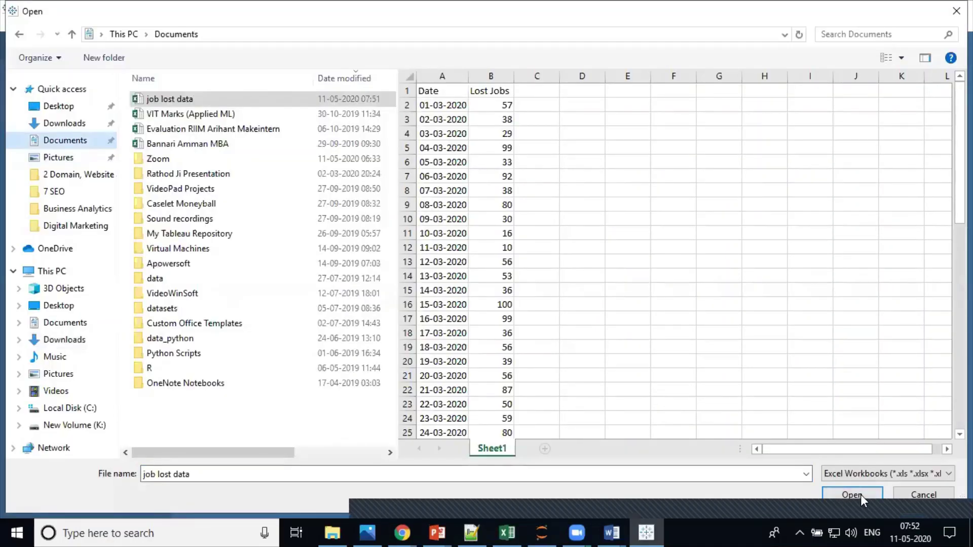
click(859, 493)
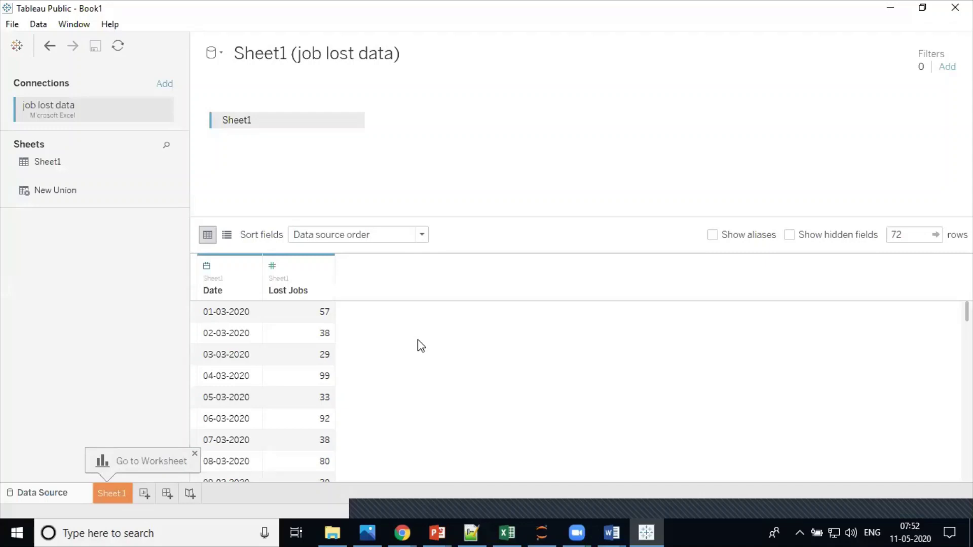
Step: Go back to the start page and connect to the job lost data Excel workbook again
click(49, 45)
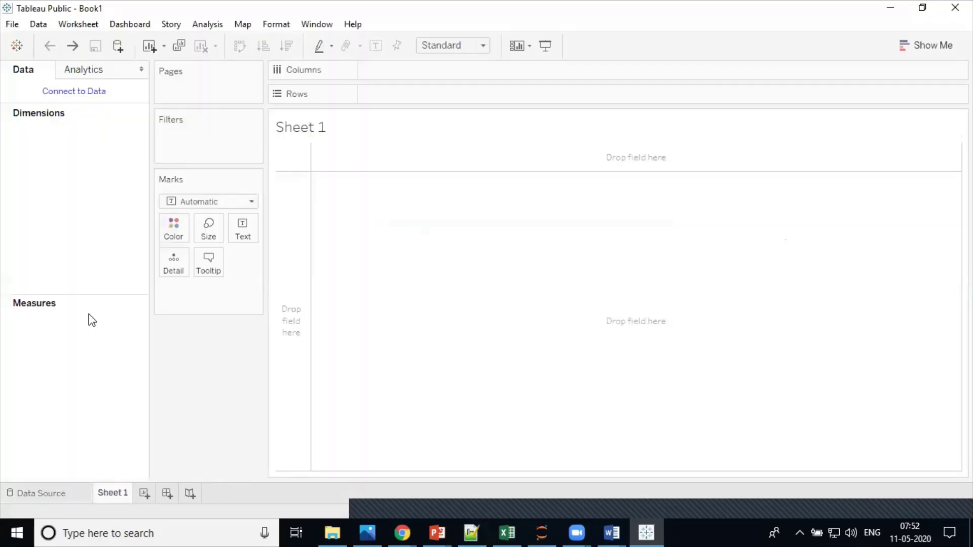
click(24, 494)
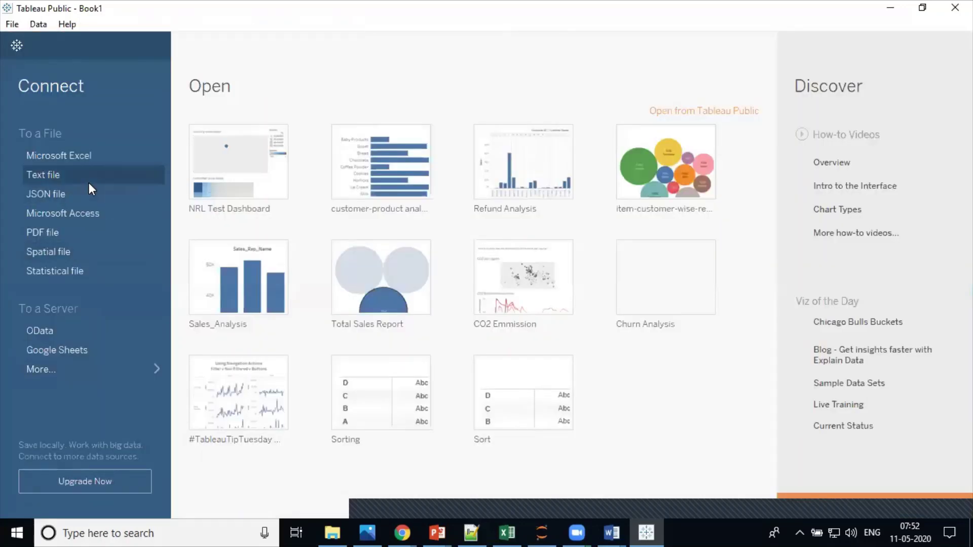
click(67, 156)
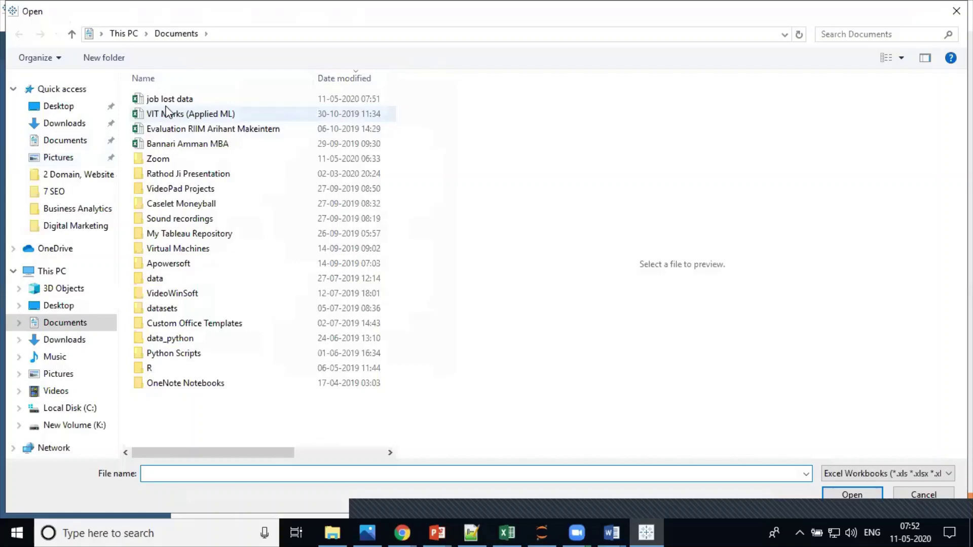
click(167, 113)
double_click(167, 99)
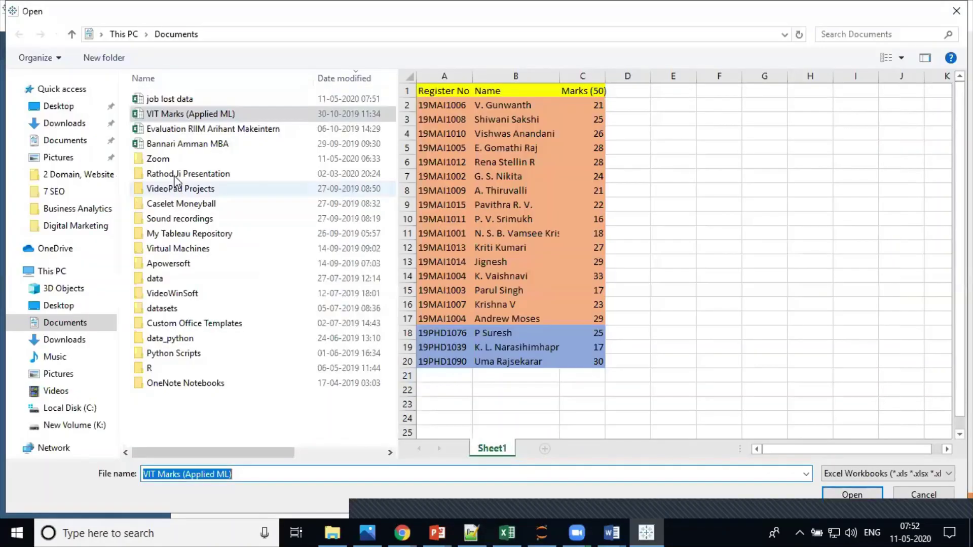
click(174, 98)
double_click(174, 98)
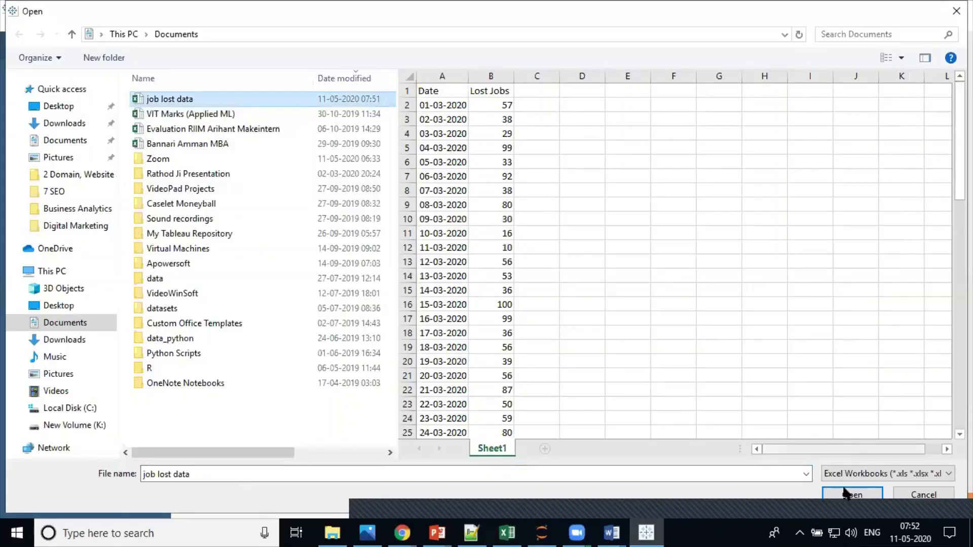
click(844, 494)
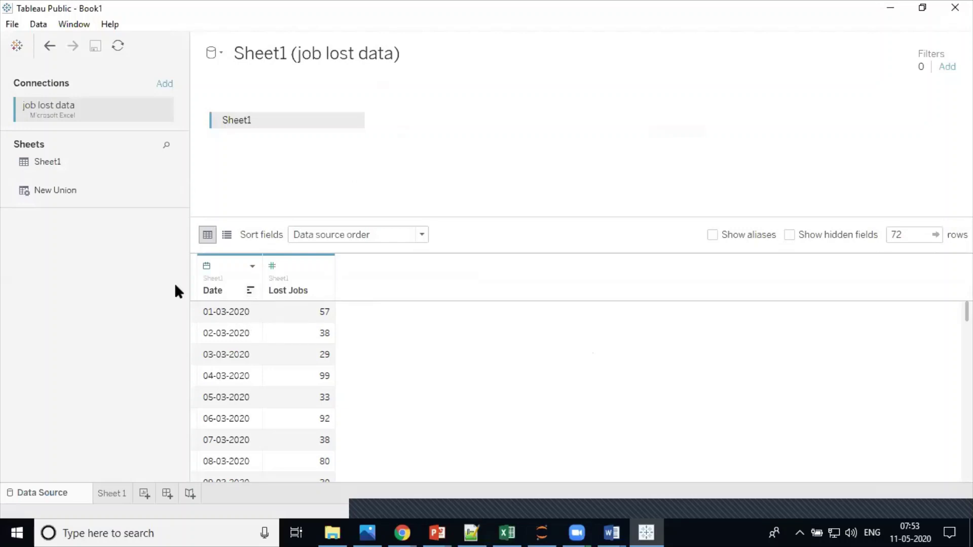
Step: Open the Sheet 1 worksheet and locate the Date dimension and the Lost Jobs measure
double_click(219, 291)
key(Return)
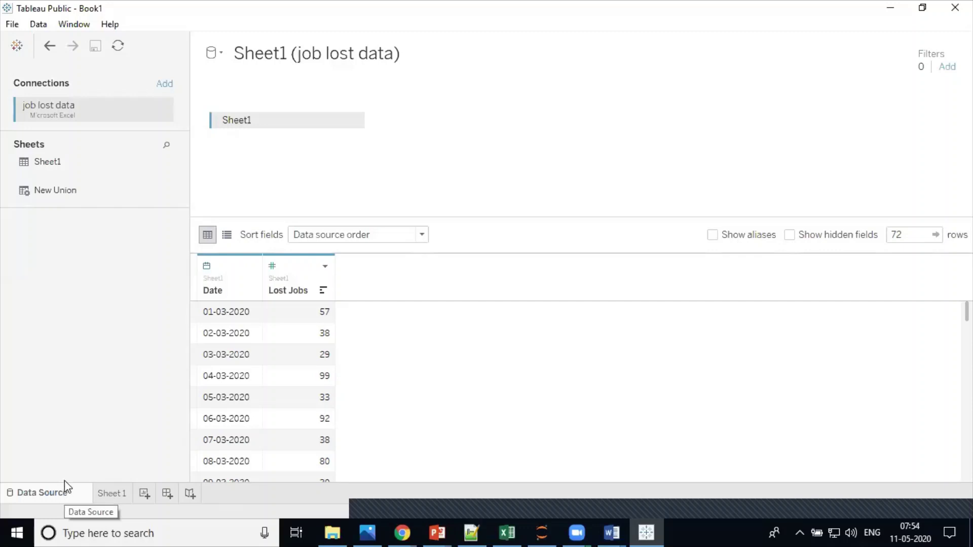
click(111, 493)
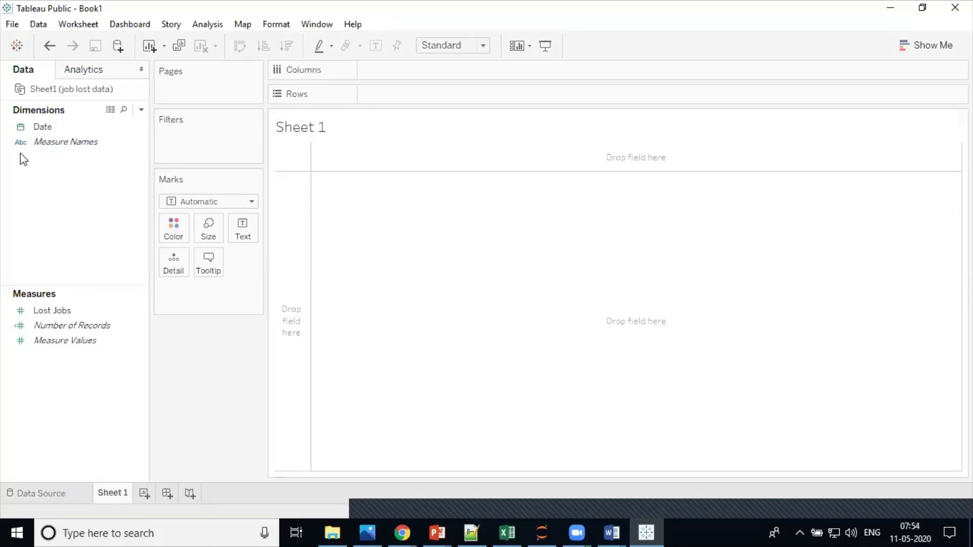
click(7, 145)
click(9, 128)
click(65, 312)
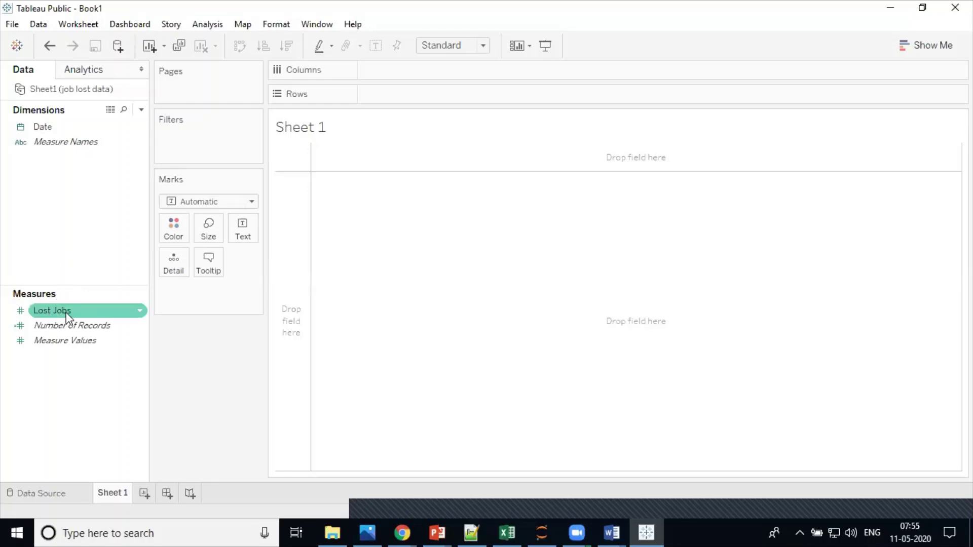
Step: Switch to Excel to examine the Lost Jobs values from B2 down, and return to the Lost Jobs measure in Tableau Public
key(alt+Tab)
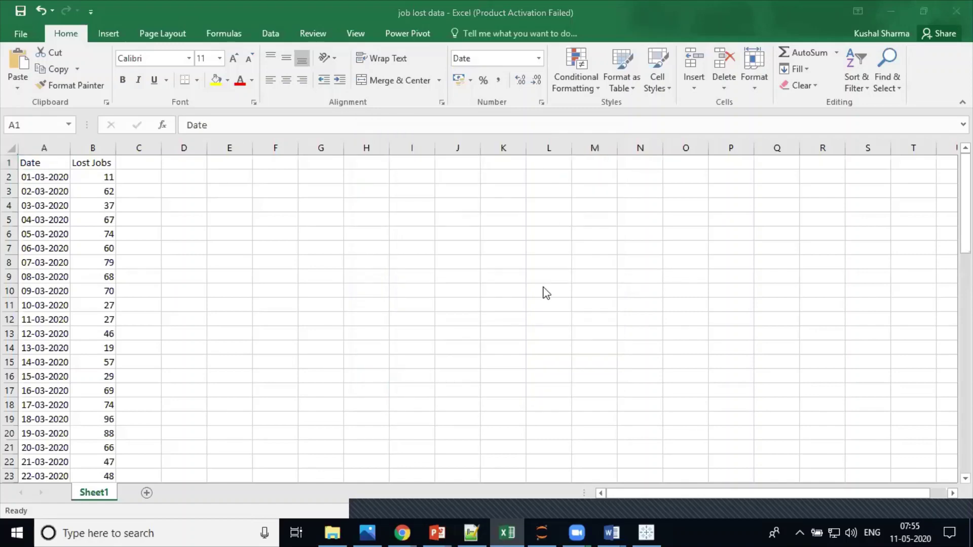
key(alt+Tab)
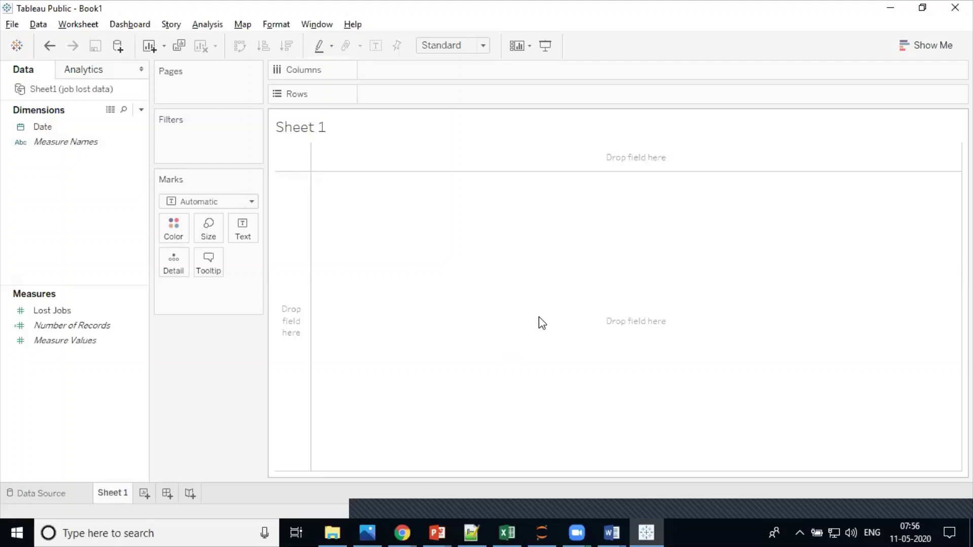
key(alt+Tab)
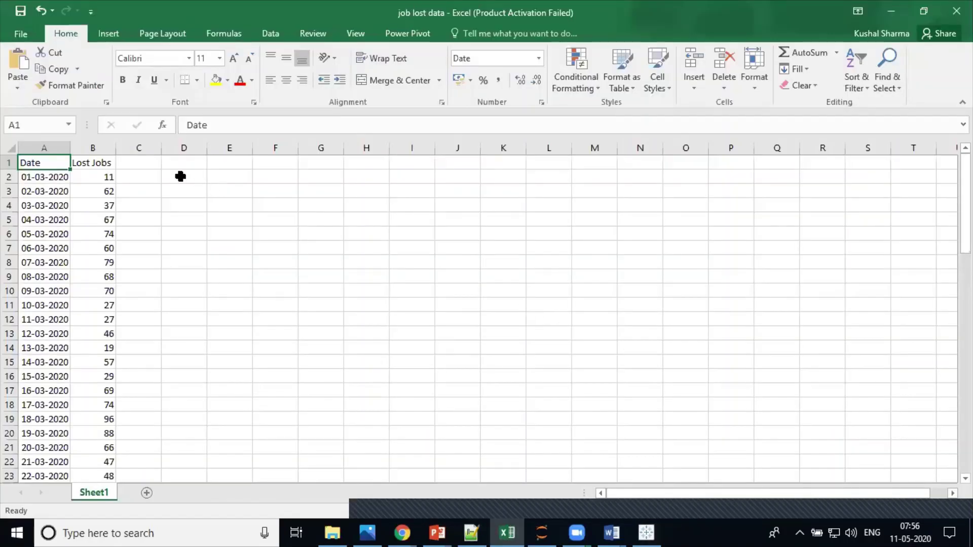
click(103, 176)
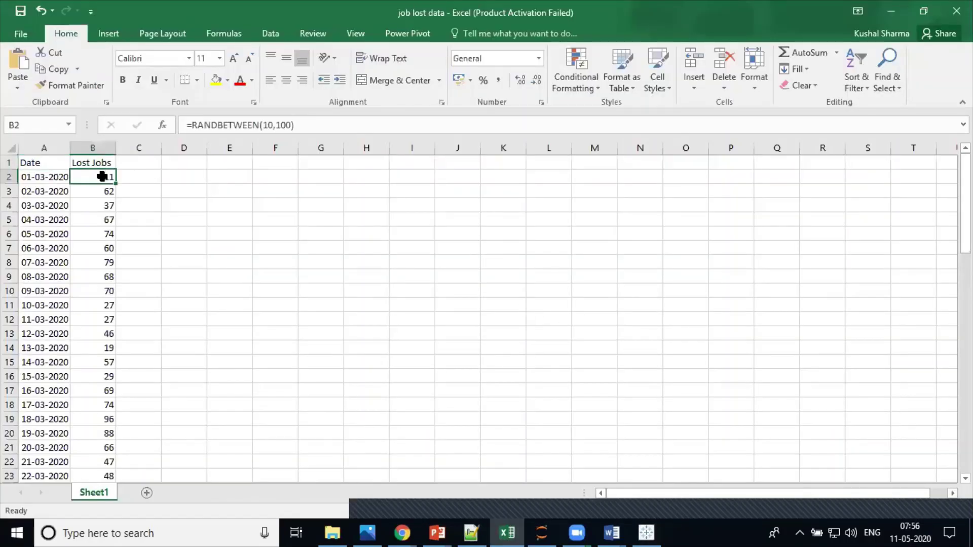
key(Down)
key(Down)
key(Down)
key(Down)
key(Up)
key(Up)
key(Up)
key(Up)
key(Down)
key(Down)
key(alt+Tab)
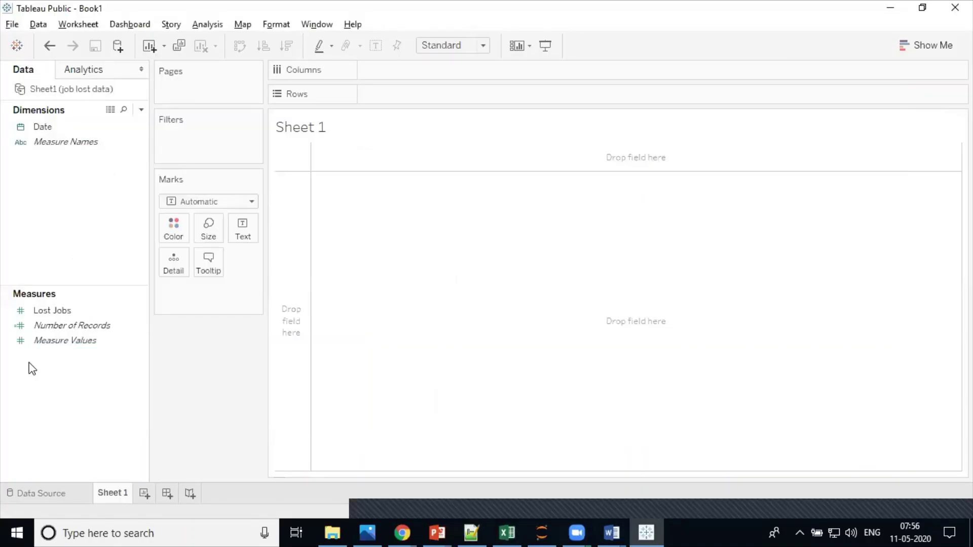
click(38, 311)
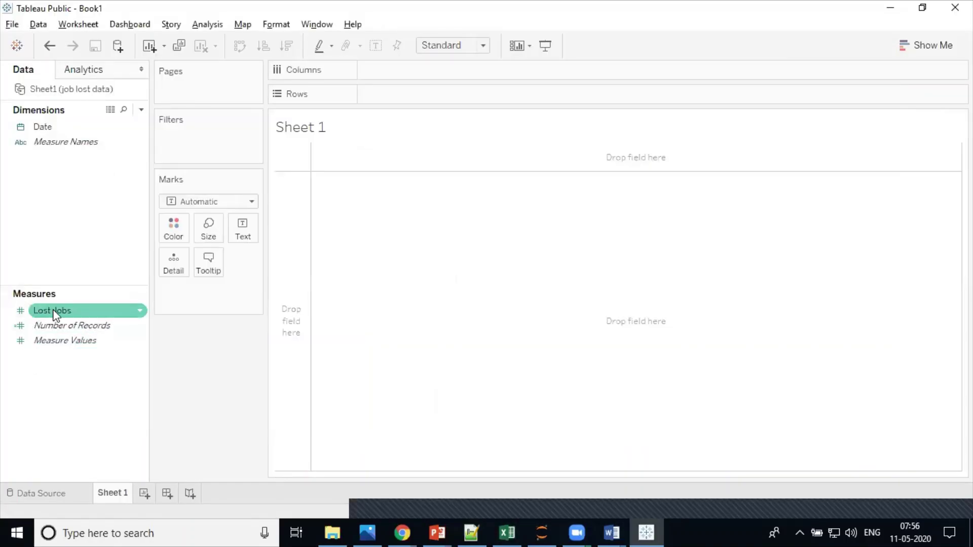
Step: Switch to Excel to examine the Date column from A2, and return to the Tableau Public worksheet
key(alt+Tab)
click(38, 178)
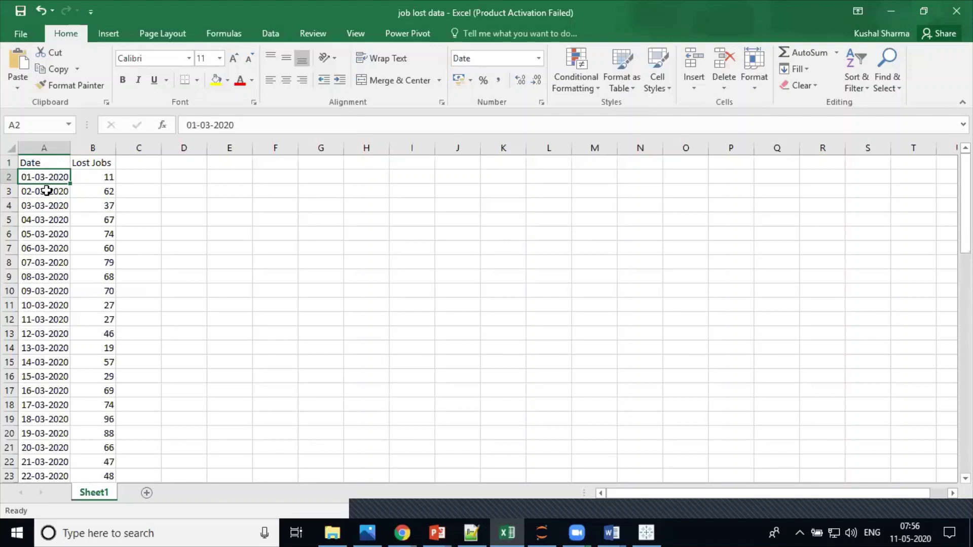
key(alt+Tab)
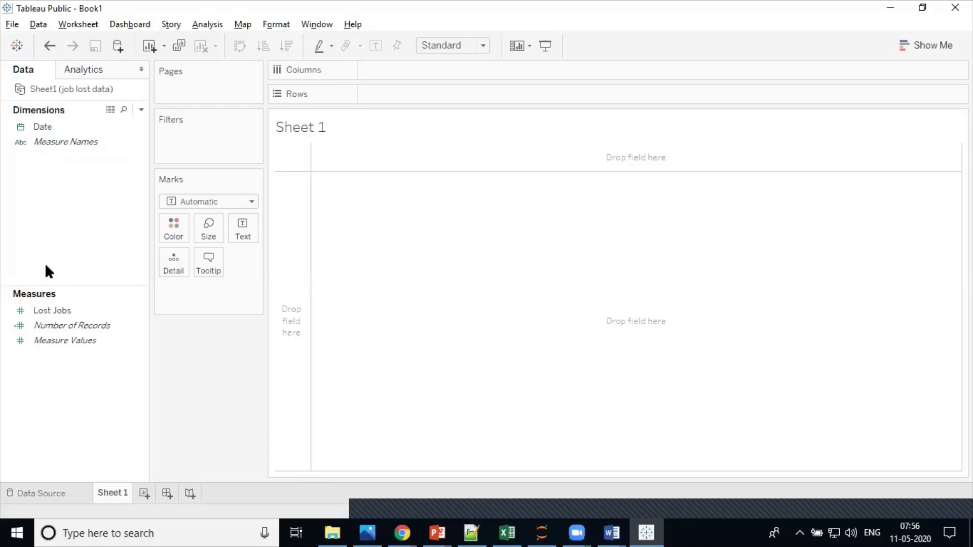
key(alt+Tab)
key(alt+Tab)
Step: Duplicate the Date dimension, try to move the copy into Measures, and undo the duplication
click(47, 129)
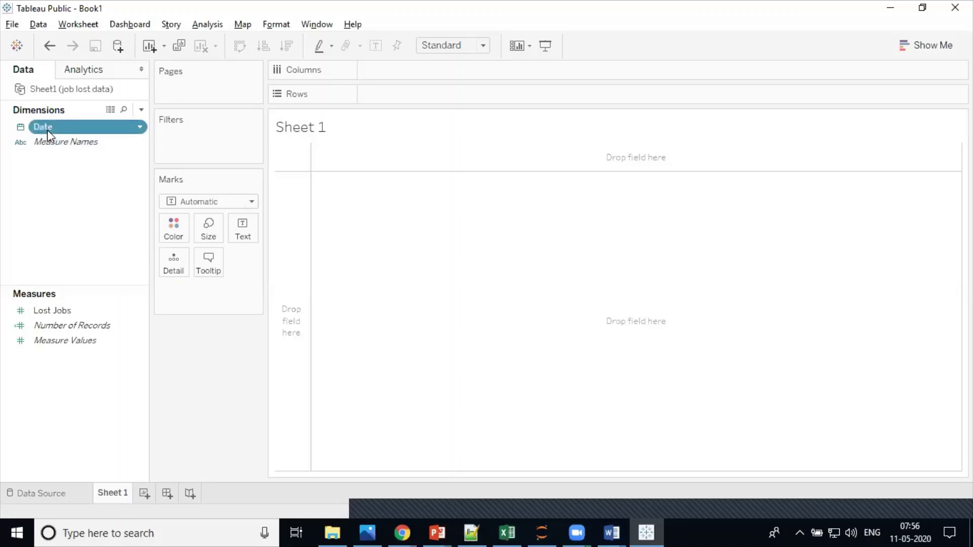
right_click(47, 130)
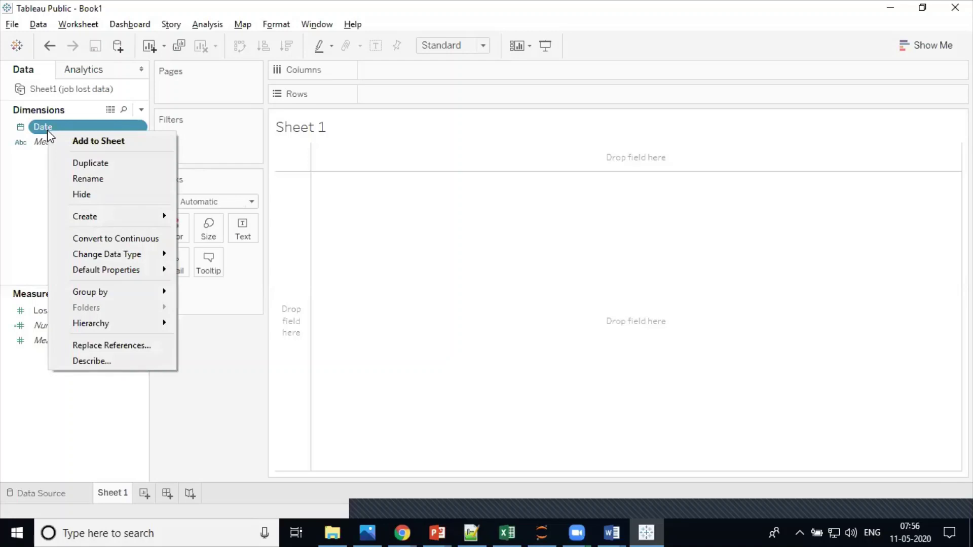
click(78, 162)
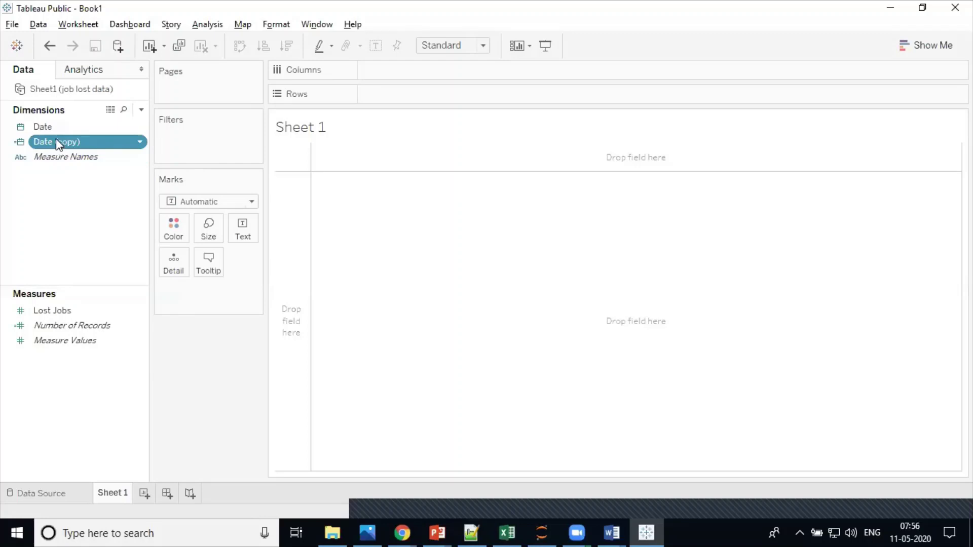
drag(56, 142, 53, 327)
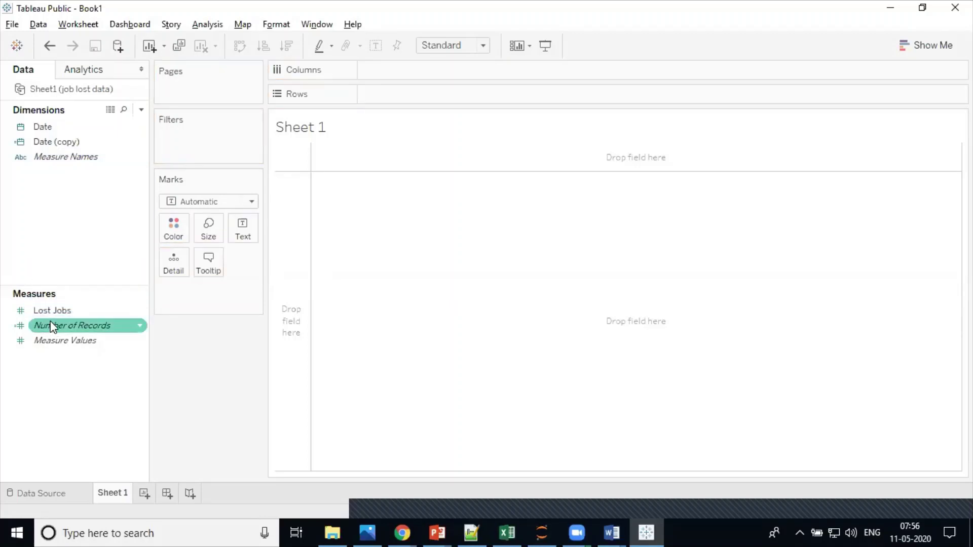
mouse_move(61, 143)
mouse_down()
mouse_move(37, 298)
mouse_move(52, 322)
mouse_move(43, 218)
mouse_move(46, 335)
mouse_move(64, 134)
mouse_up()
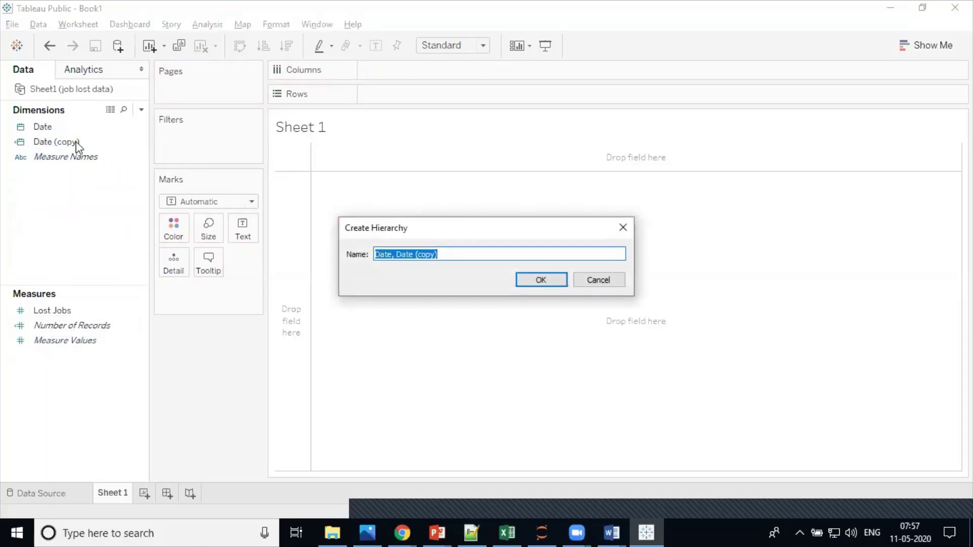
click(600, 281)
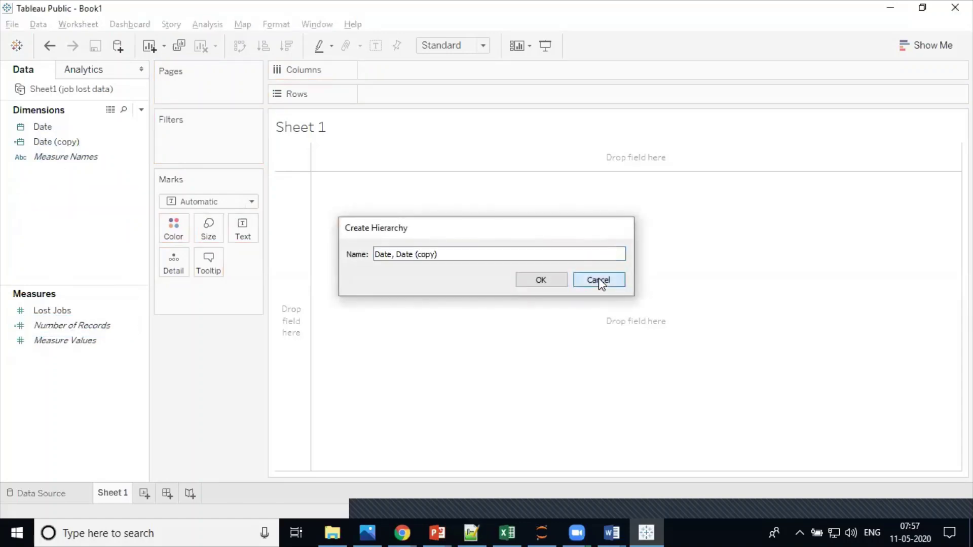
key(ctrl+z)
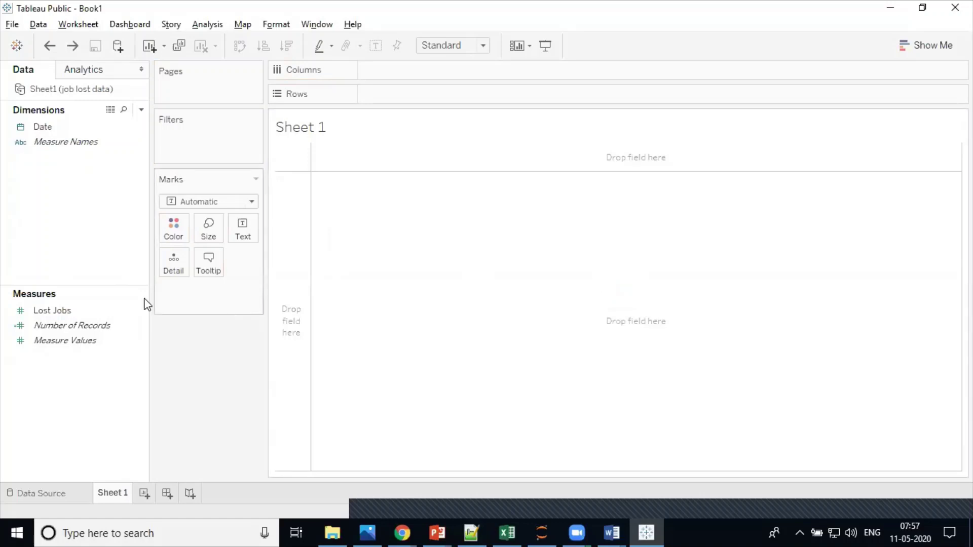
Step: Duplicate the Lost Jobs measure
click(63, 311)
right_click(63, 311)
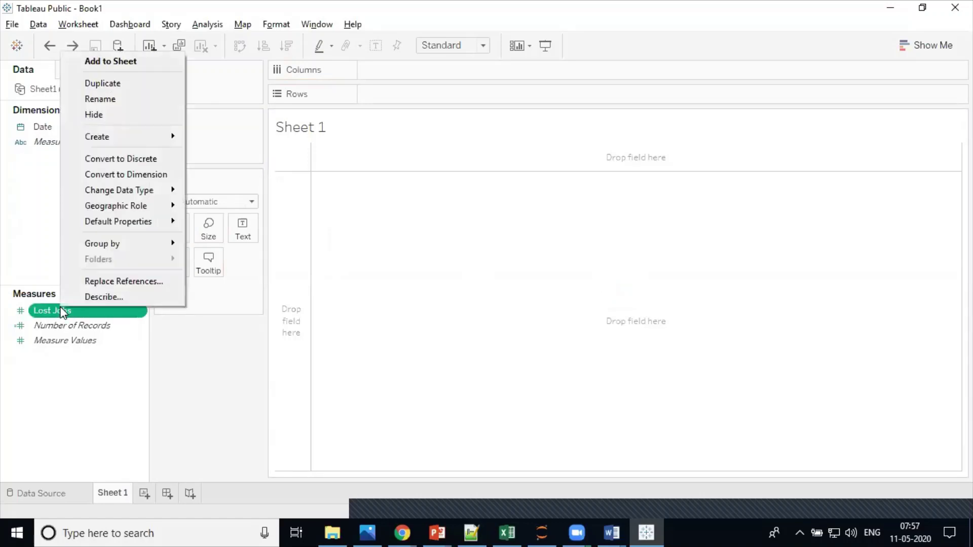
click(108, 84)
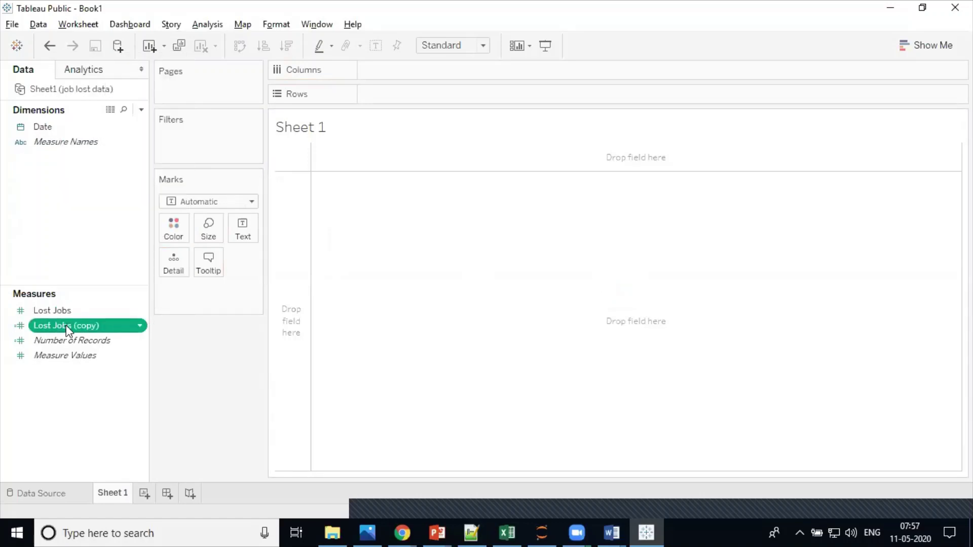
Step: Move the duplicated Lost Jobs measure into Dimensions, and undo both the move and the duplication
drag(69, 327, 56, 174)
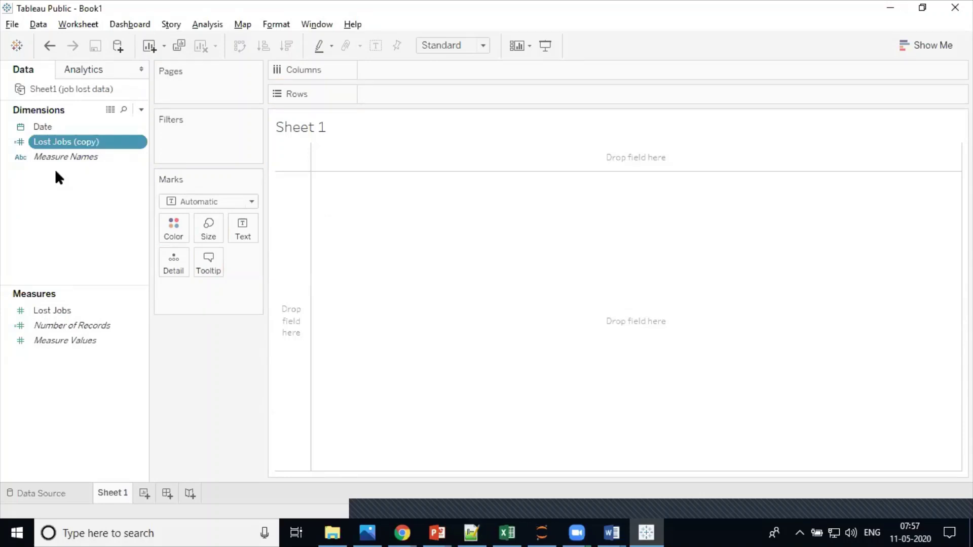
key(ctrl+z)
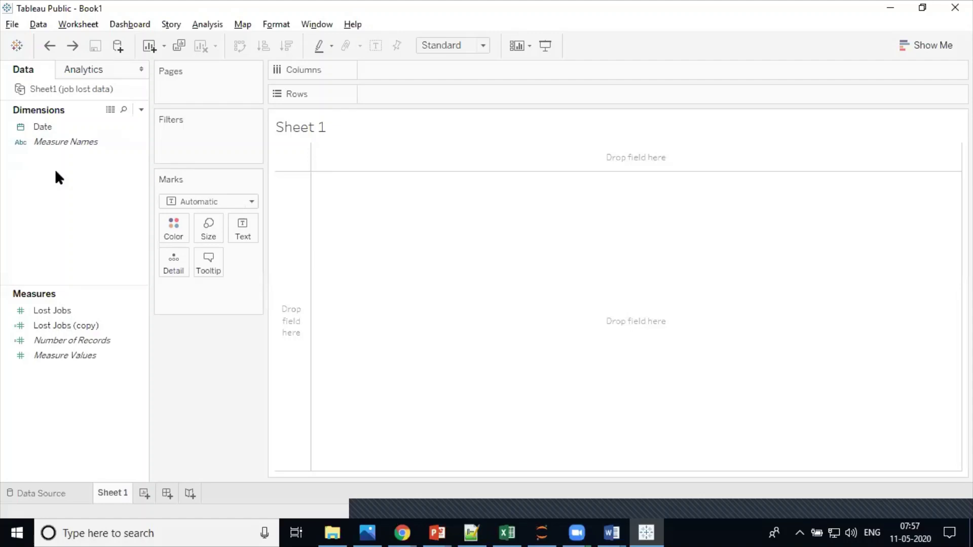
key(ctrl+z)
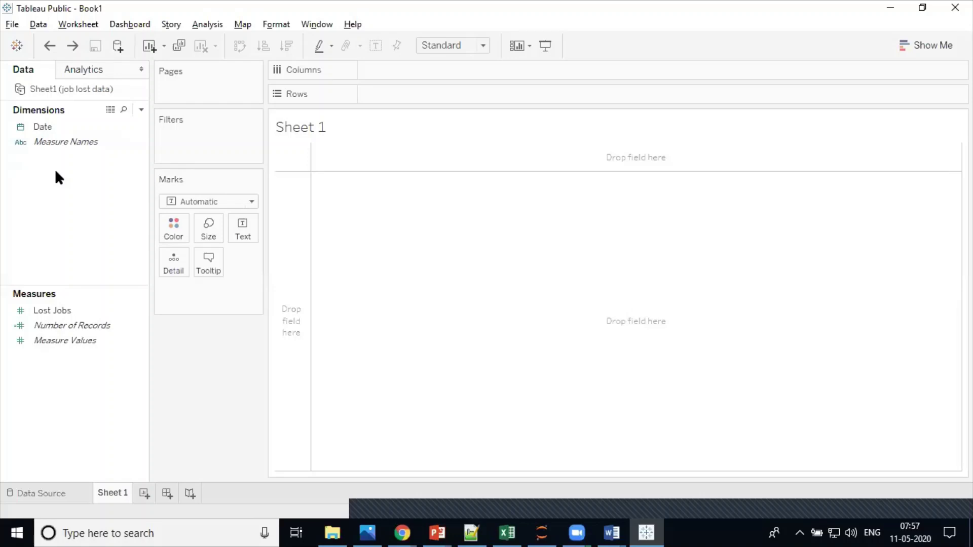
Step: Place the Date dimension on Columns and the Lost Jobs measure on Rows, and inspect the plotted mark
click(32, 327)
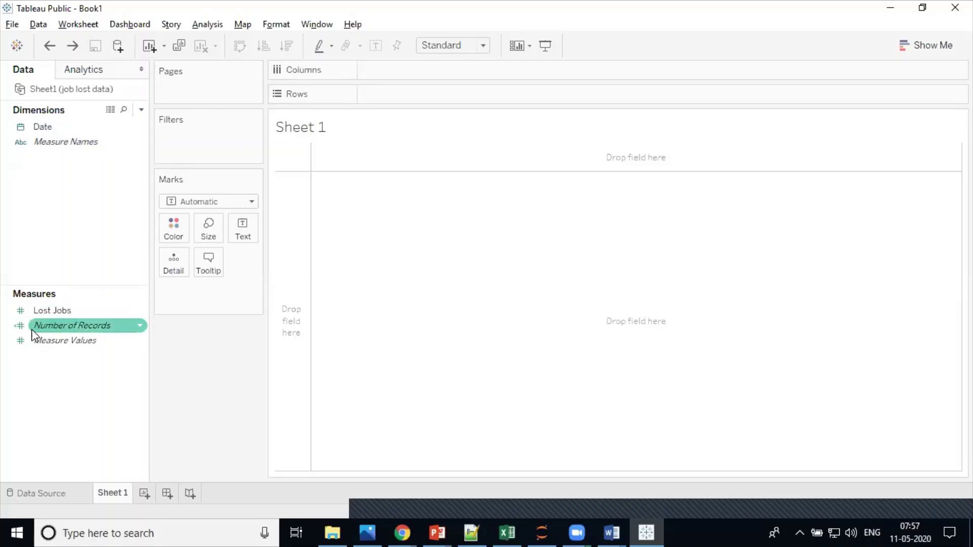
click(30, 293)
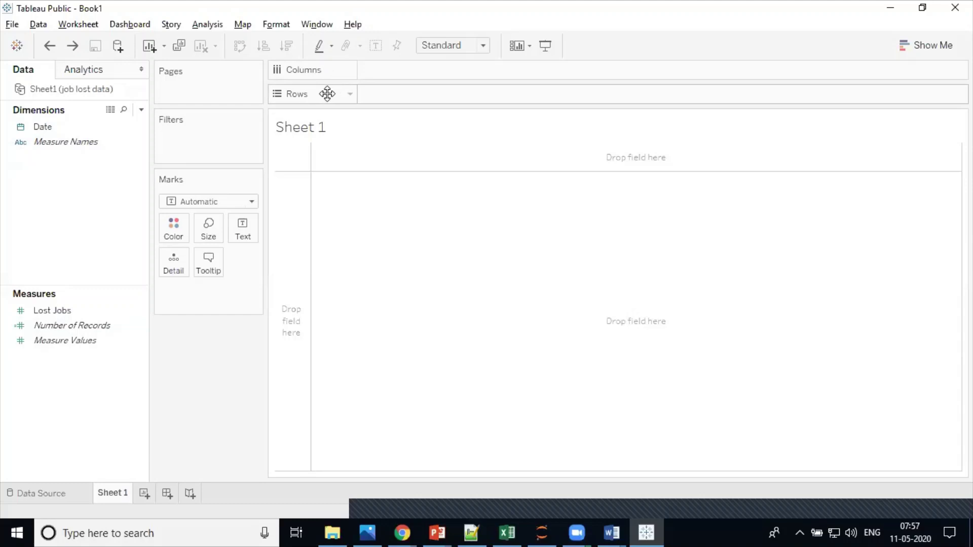
click(47, 129)
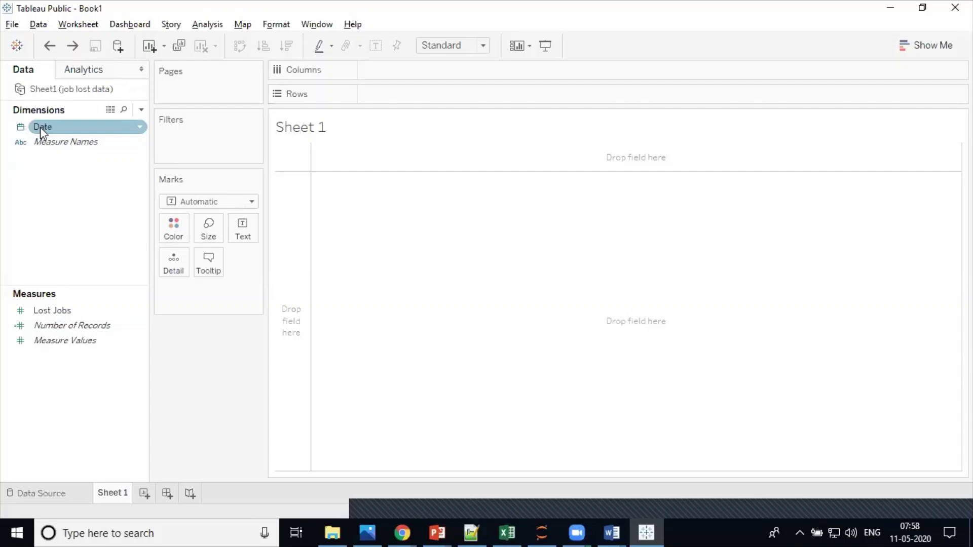
mouse_move(41, 127)
mouse_down()
mouse_move(302, 59)
mouse_move(393, 74)
mouse_up()
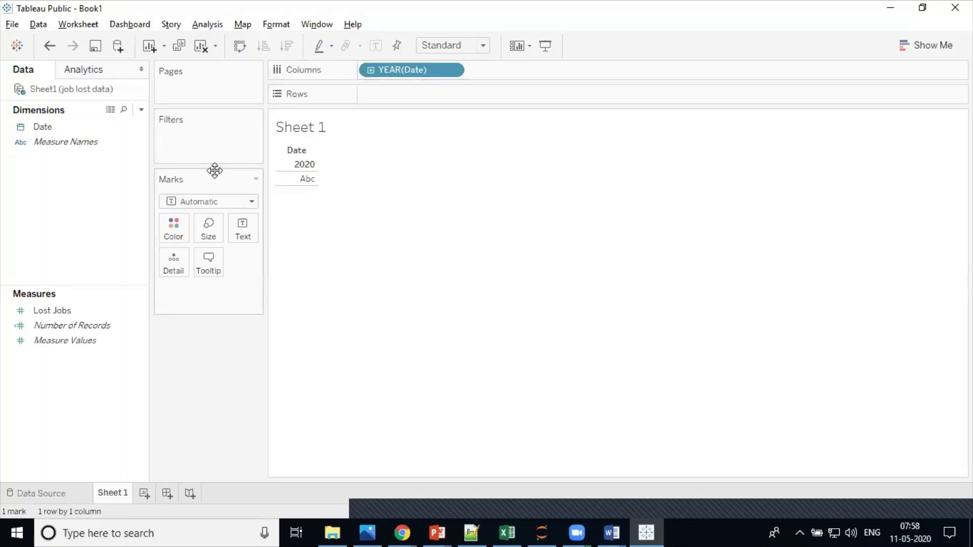
click(80, 312)
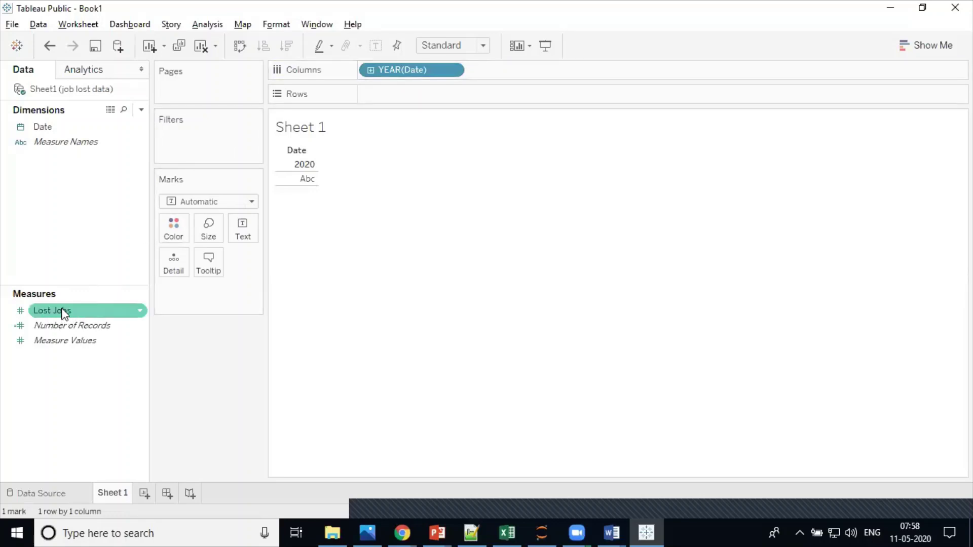
drag(65, 311, 415, 96)
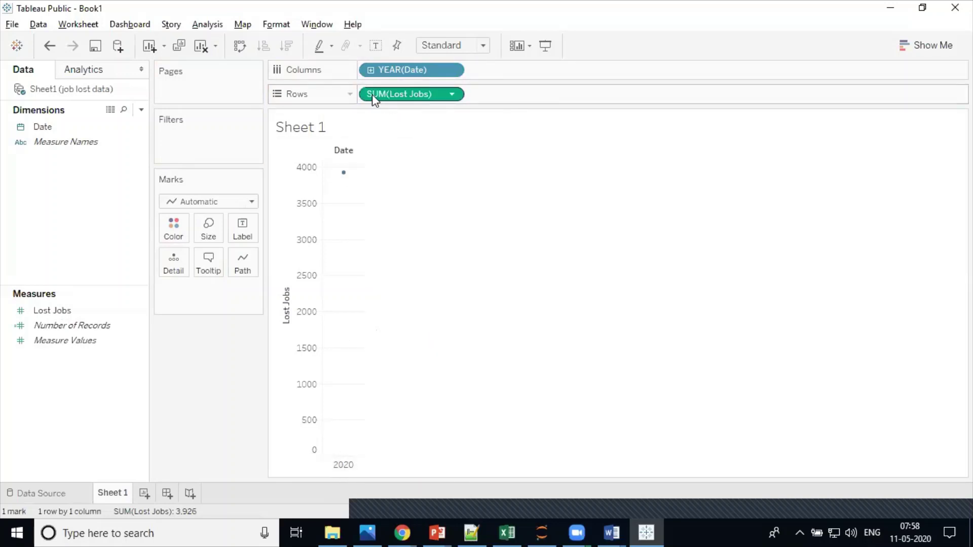
mouse_move(345, 174)
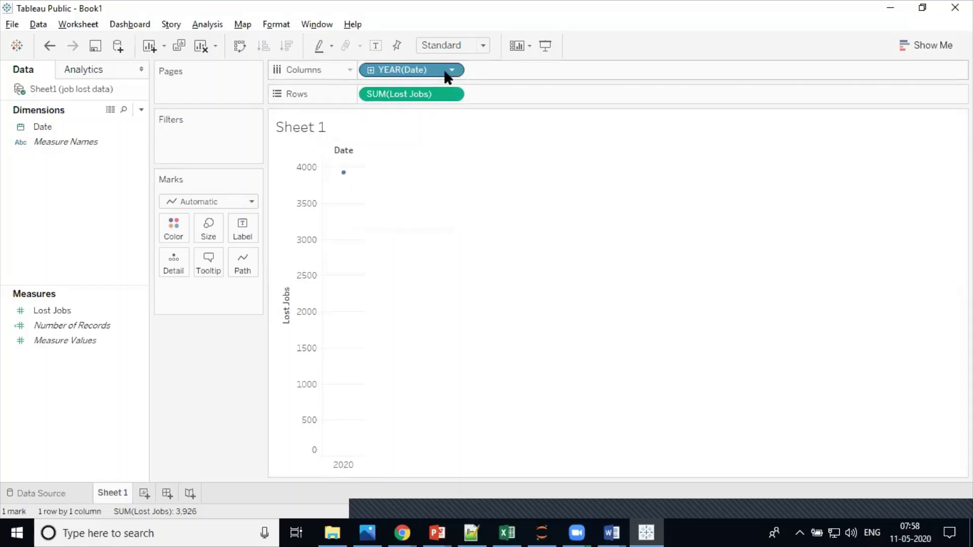
Step: Drill the year of Date on Columns down to quarters and months
click(371, 70)
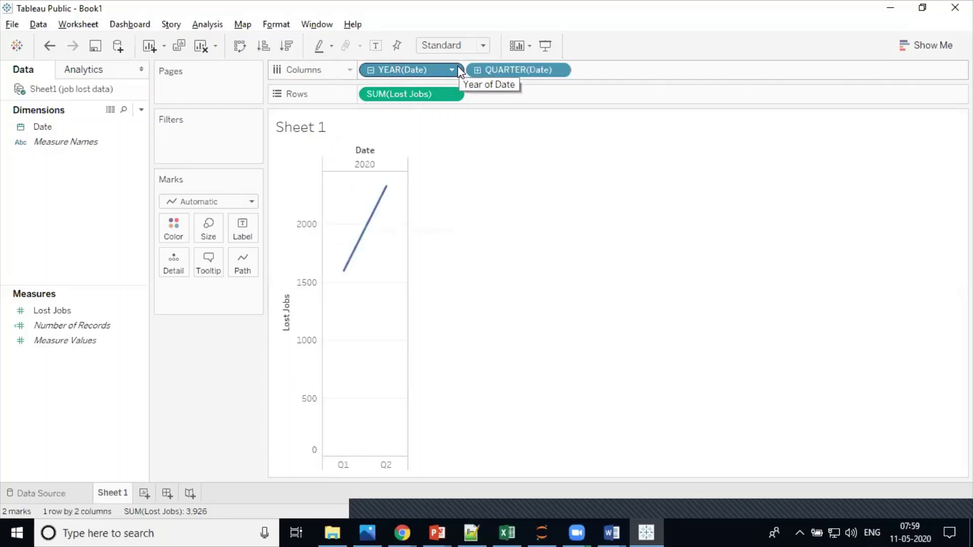
mouse_move(344, 272)
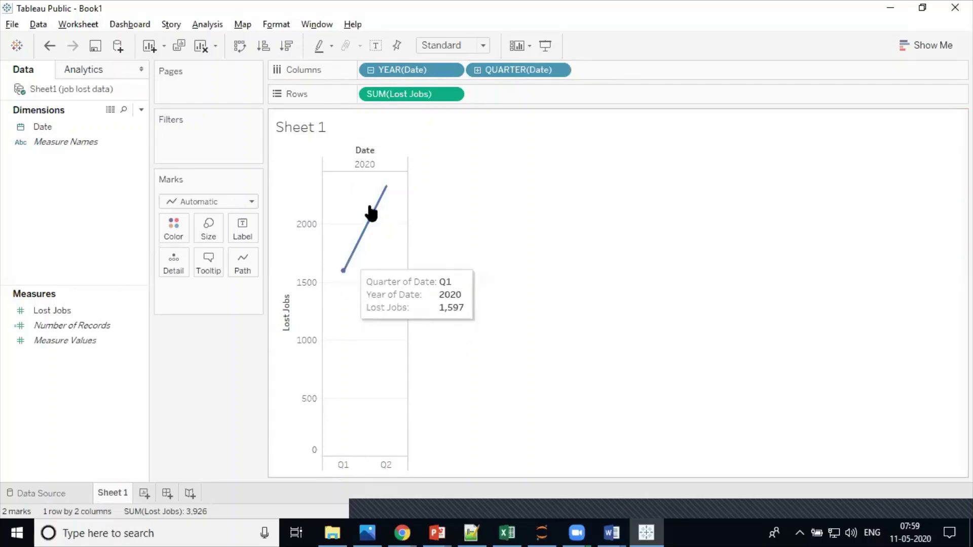
click(558, 71)
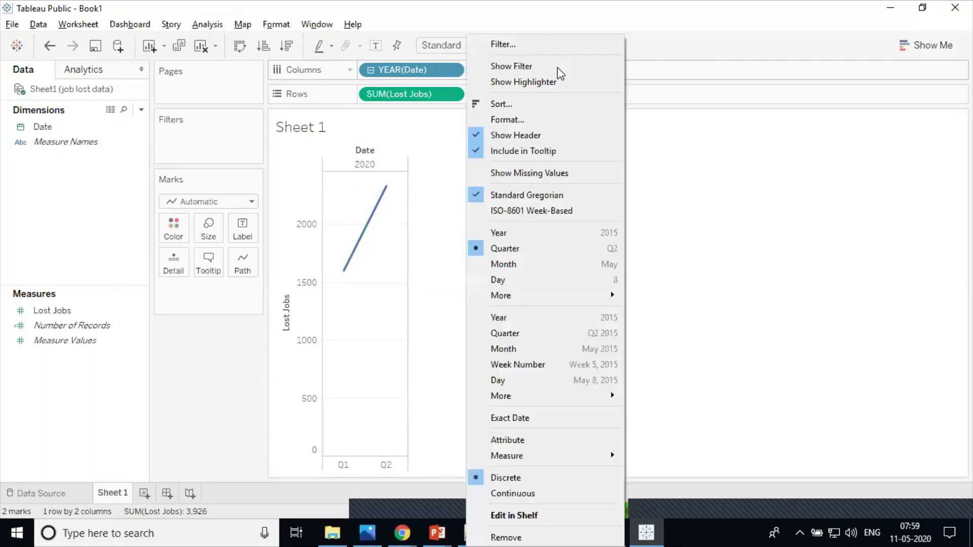
click(449, 202)
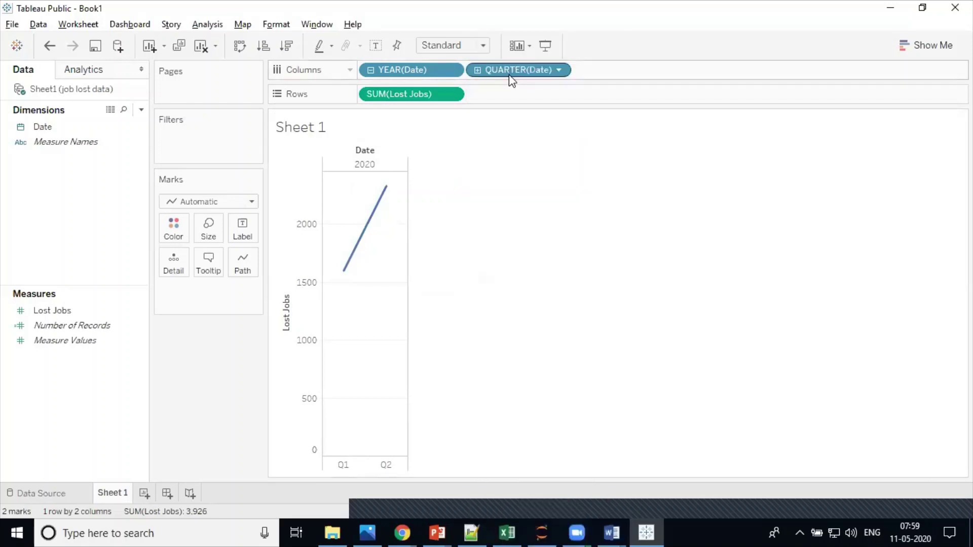
click(476, 70)
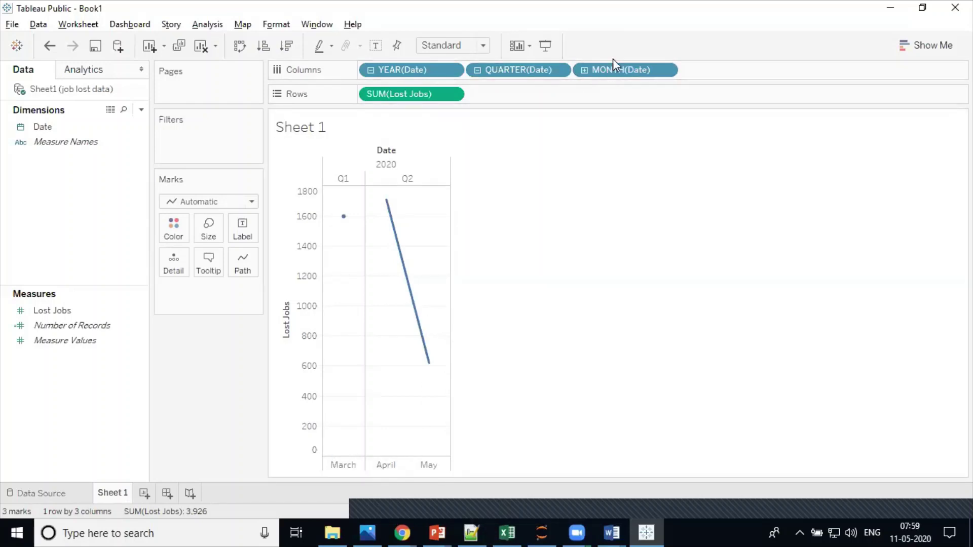
Step: Remove the month and quarter levels of Date from Columns, keeping only the year
click(620, 71)
key(Delete)
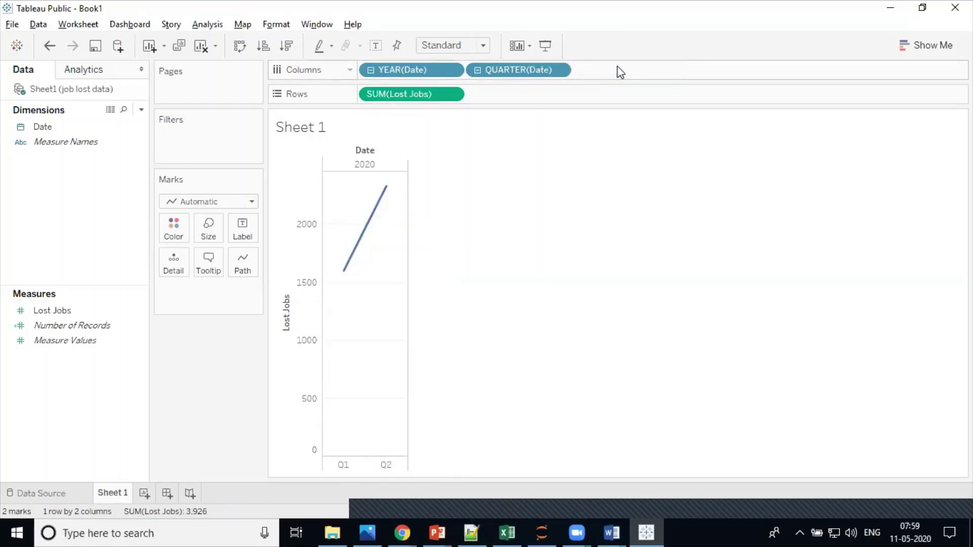
click(540, 70)
key(Delete)
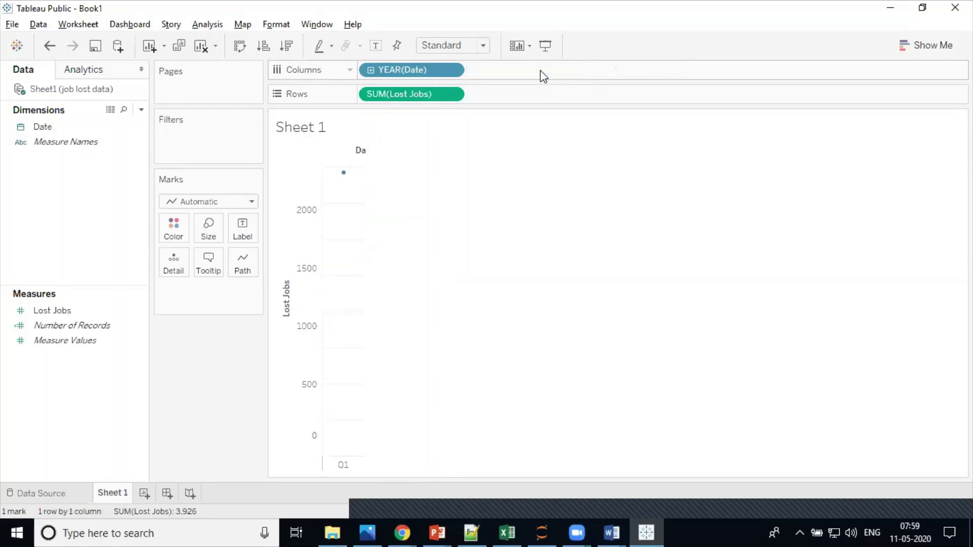
Step: Set the Date field on Columns to the discrete Month level and examine the Lost Jobs value of each month
click(453, 72)
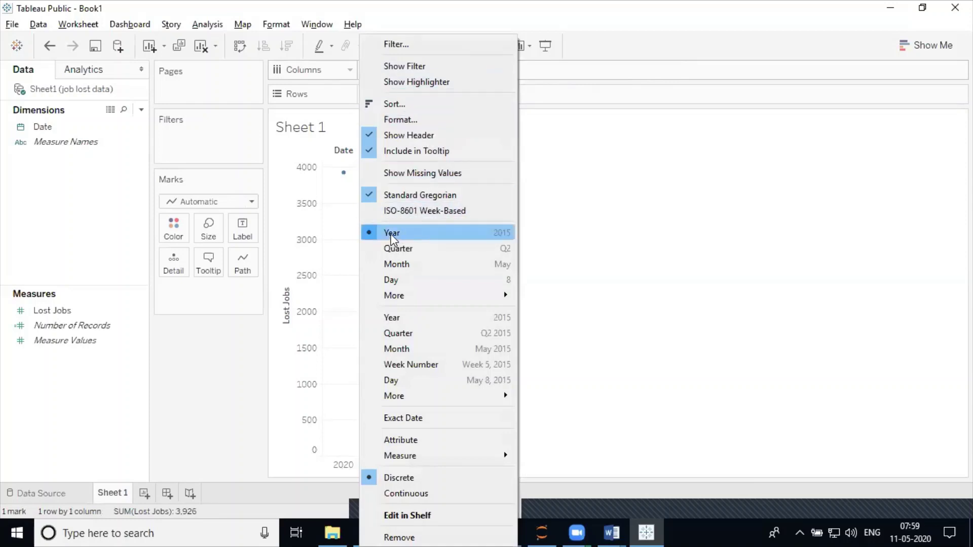
click(393, 261)
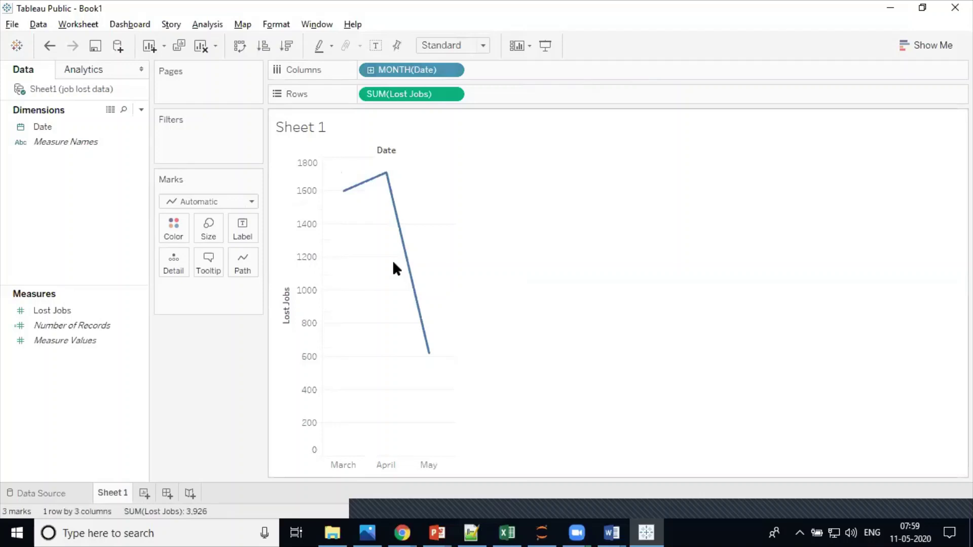
click(451, 71)
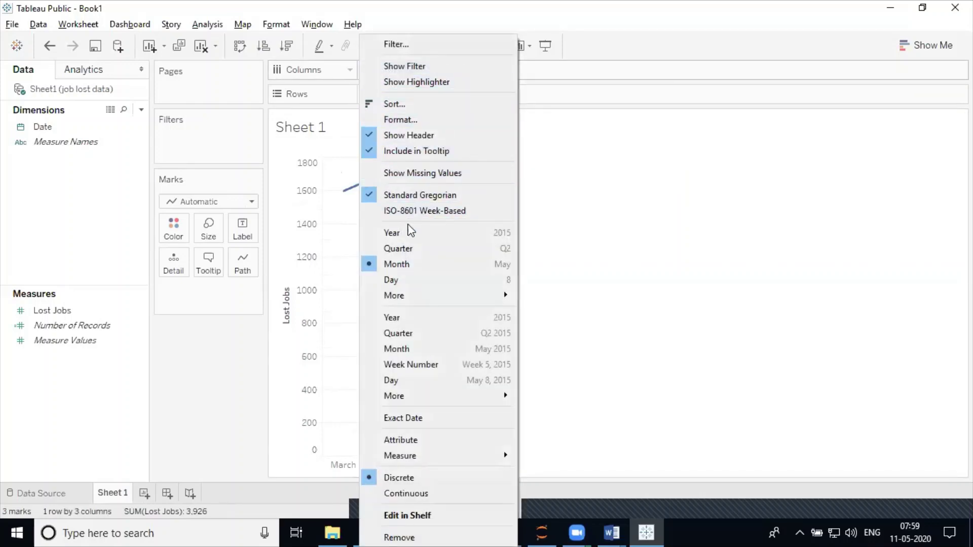
click(409, 265)
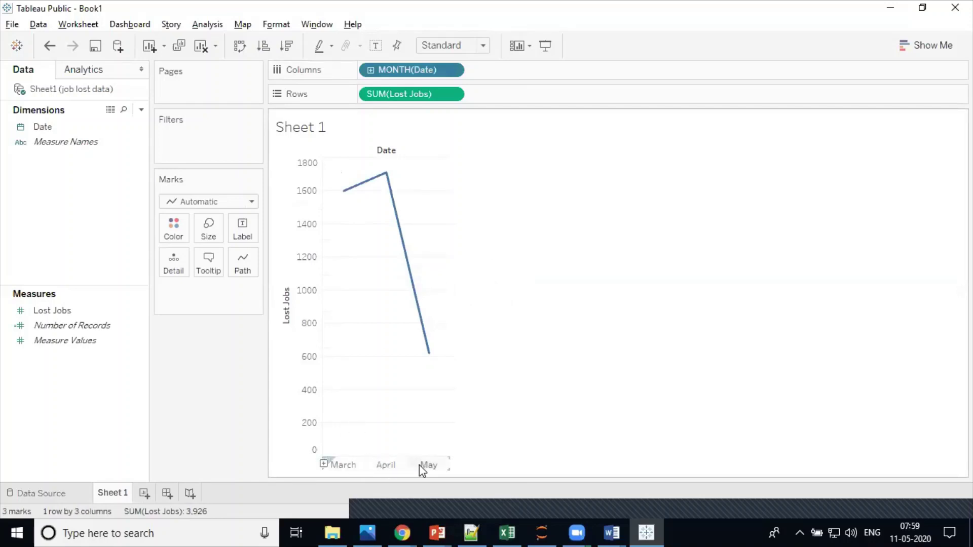
mouse_move(343, 194)
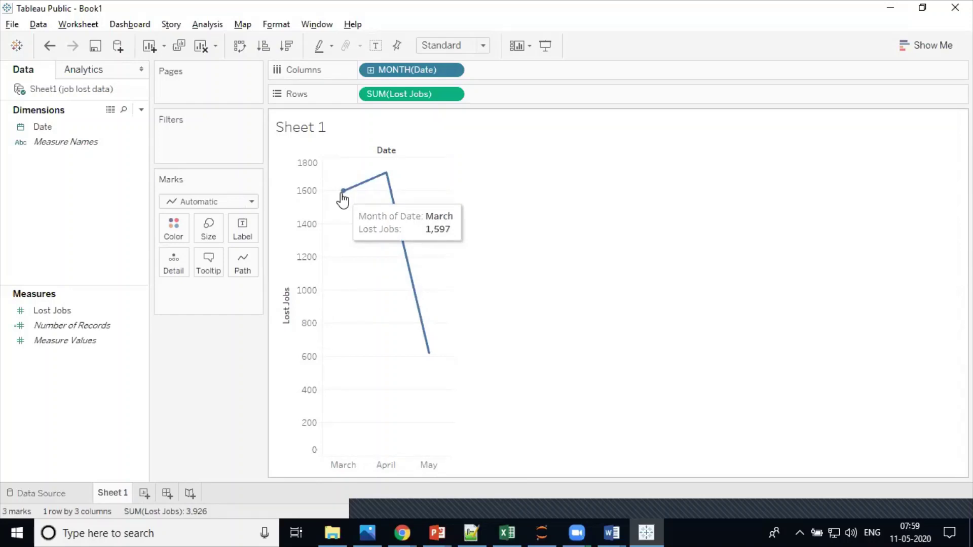
mouse_move(388, 179)
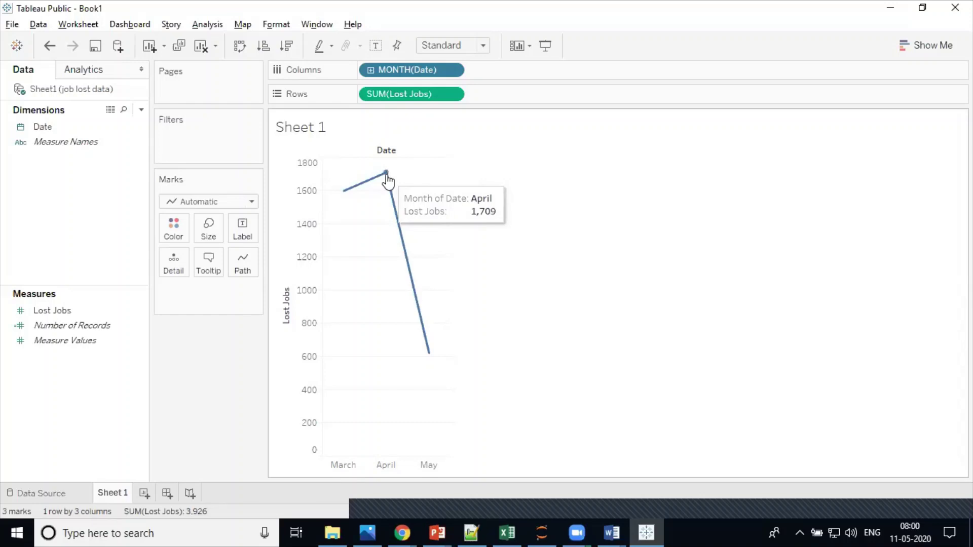
mouse_move(422, 341)
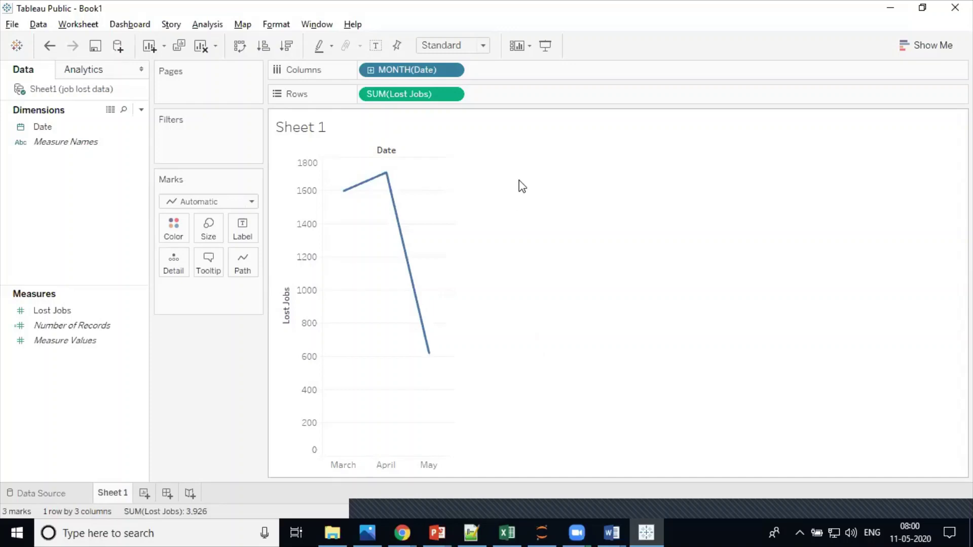
Step: Set the Date field on Columns to the discrete Day level and examine the Lost Jobs values along the line
click(453, 70)
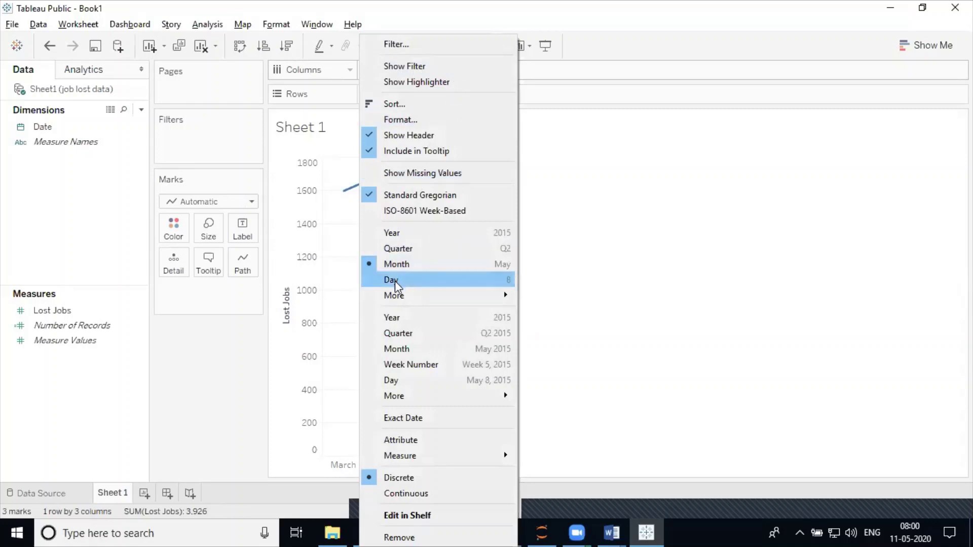
click(411, 282)
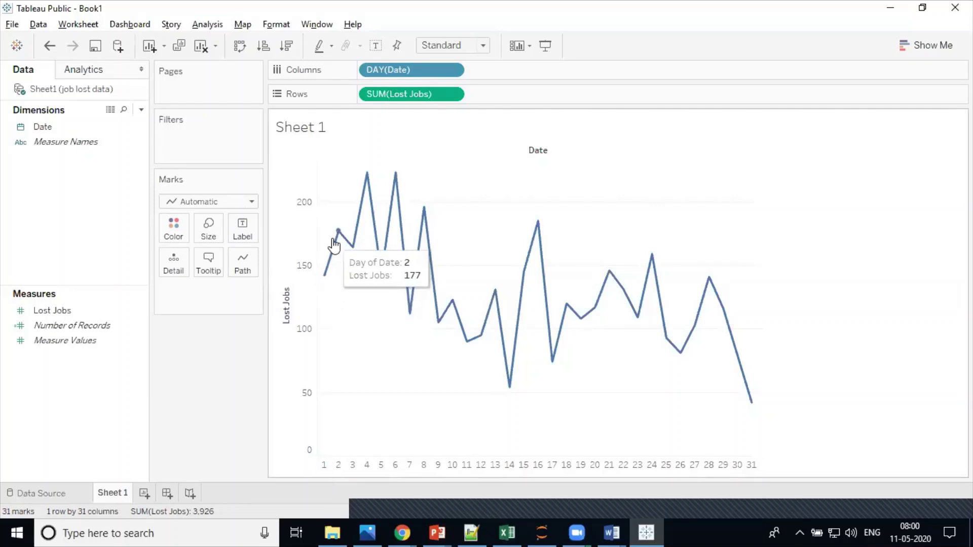
mouse_move(754, 408)
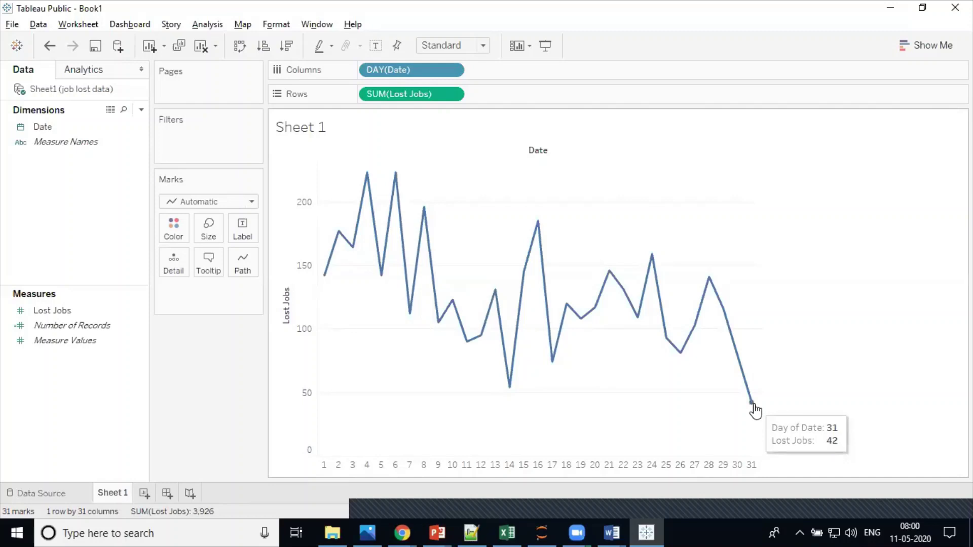
mouse_move(715, 297)
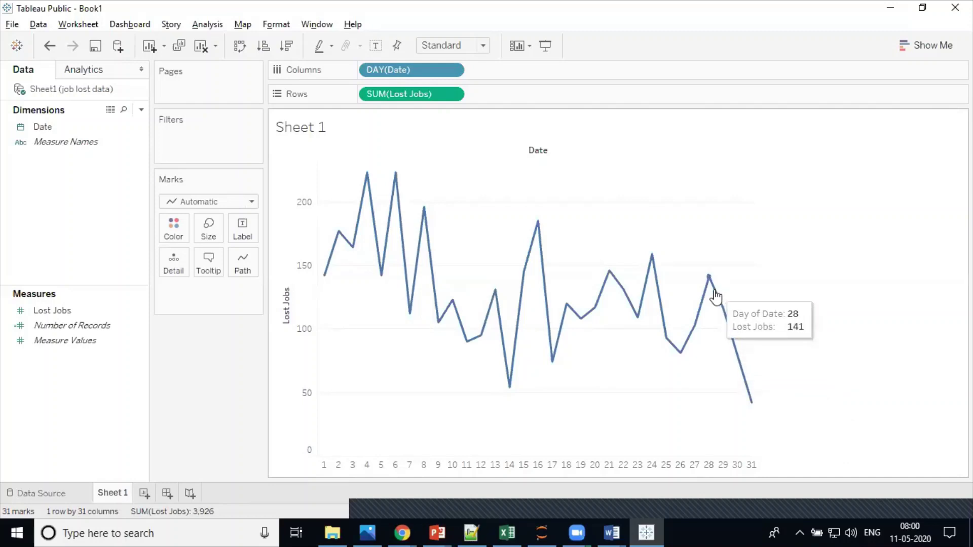
mouse_move(685, 355)
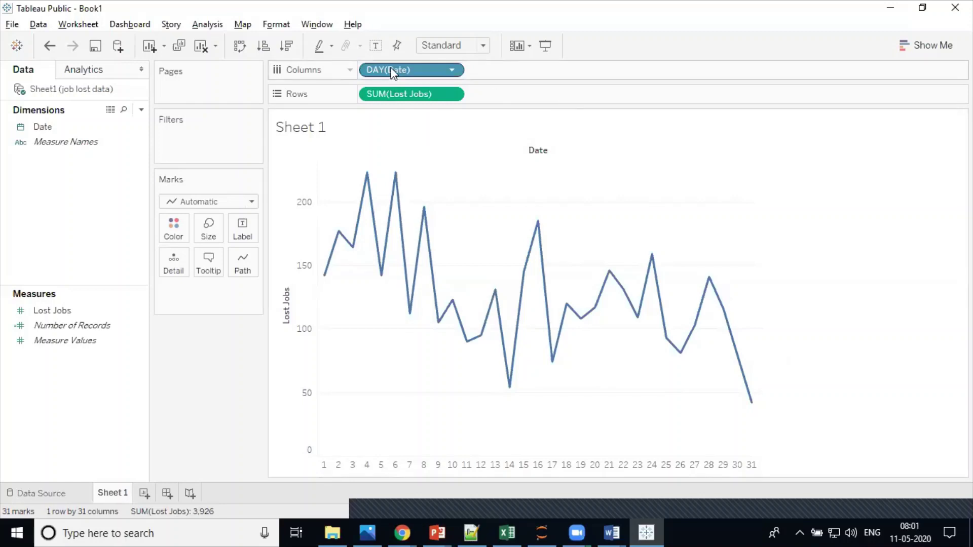
click(255, 71)
click(254, 71)
click(254, 71)
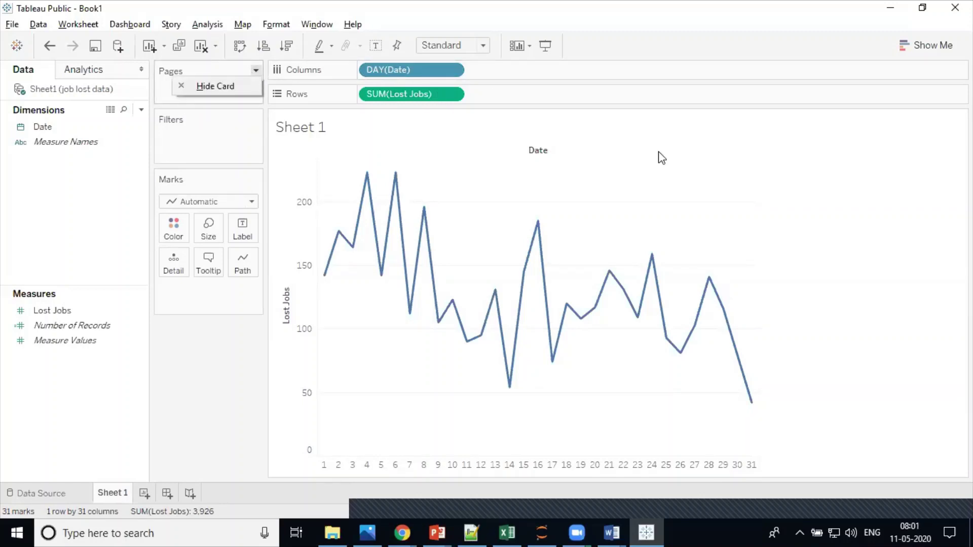
Step: Convert the daily line chart into a pie chart, inspect its slices, and undo the conversion
click(905, 47)
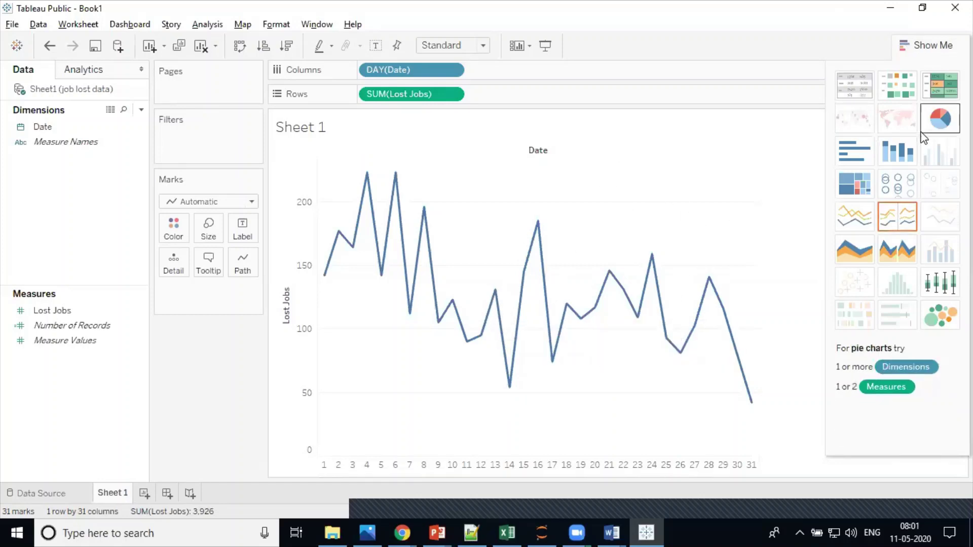
click(944, 119)
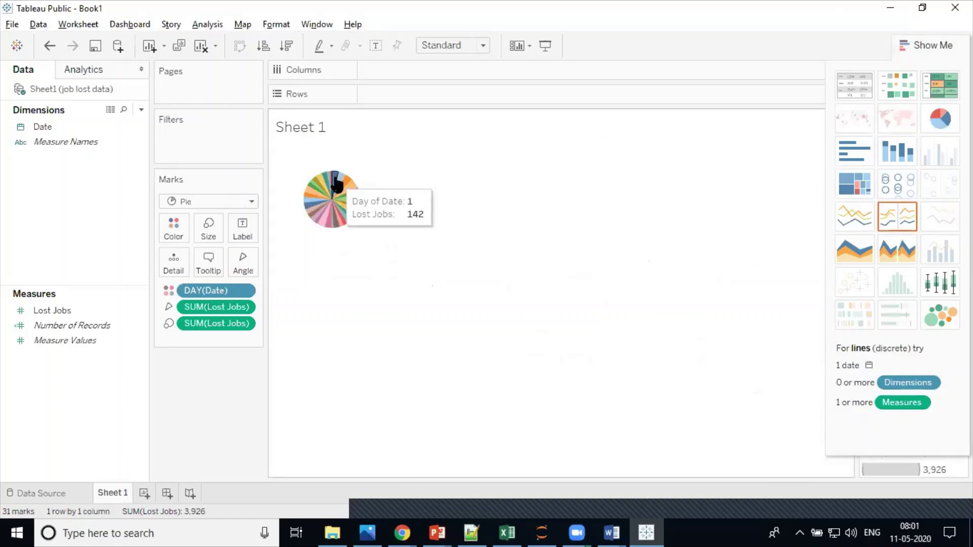
mouse_move(344, 209)
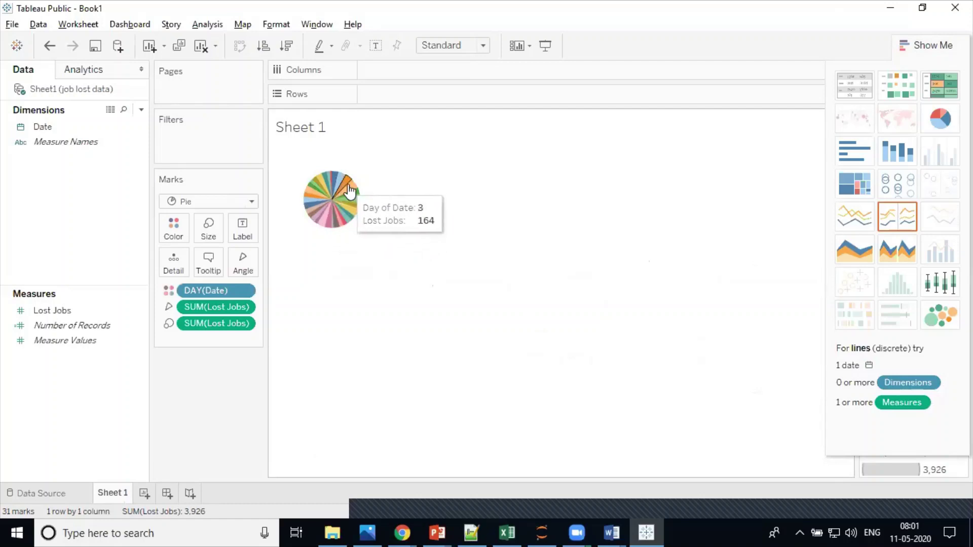
key(ctrl+z)
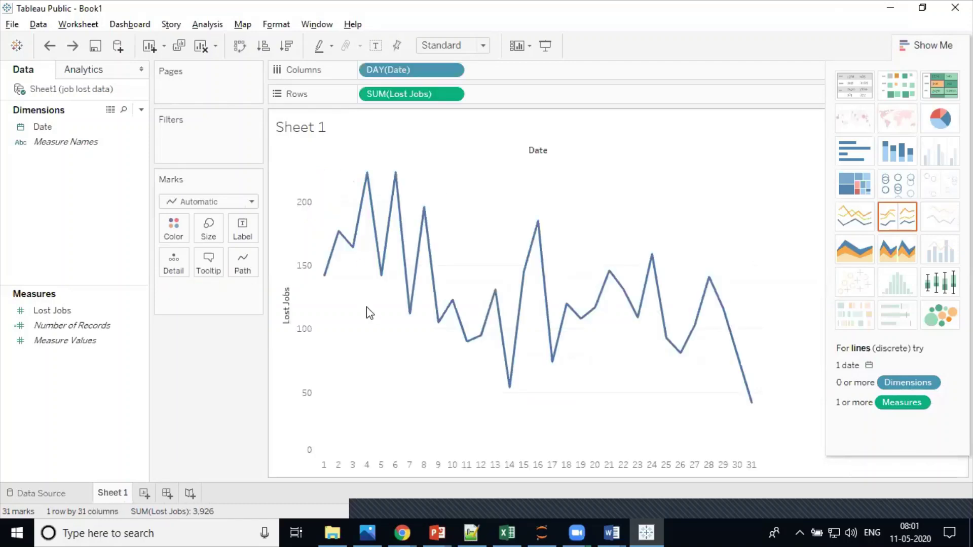
Step: Set the Date field on Columns from the daily level to the discrete Month level
click(451, 70)
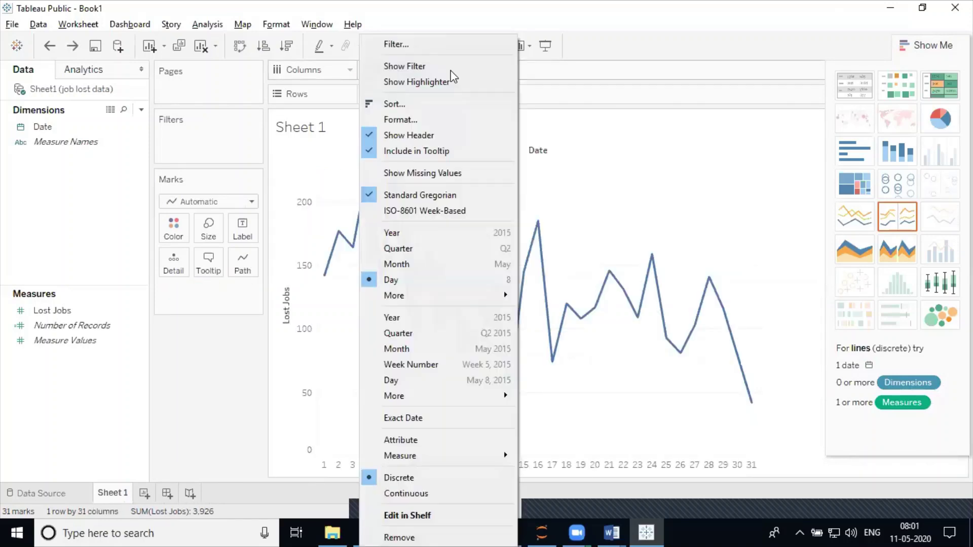
click(408, 264)
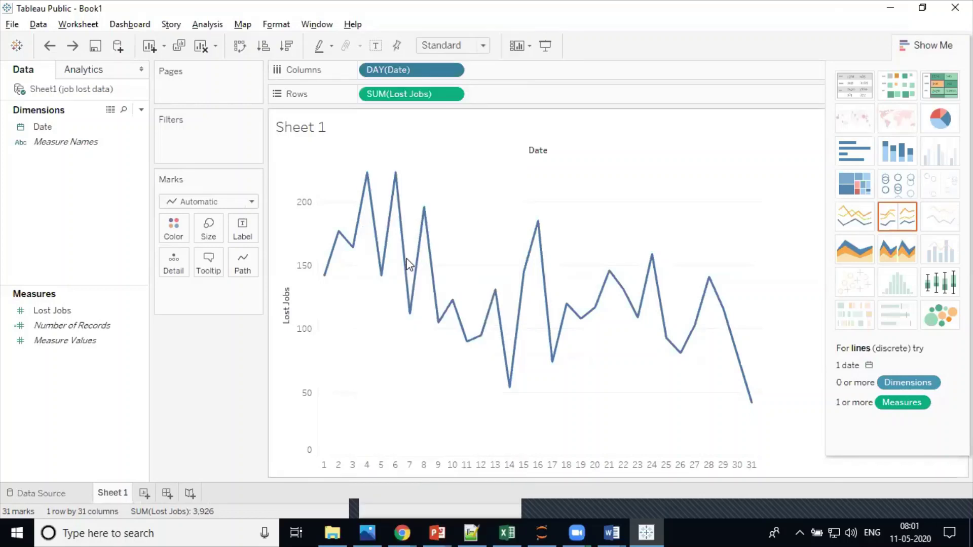
Step: Try the monthly Lost Jobs line chart as a pie chart and as packed bubbles, undoing each conversion
click(938, 119)
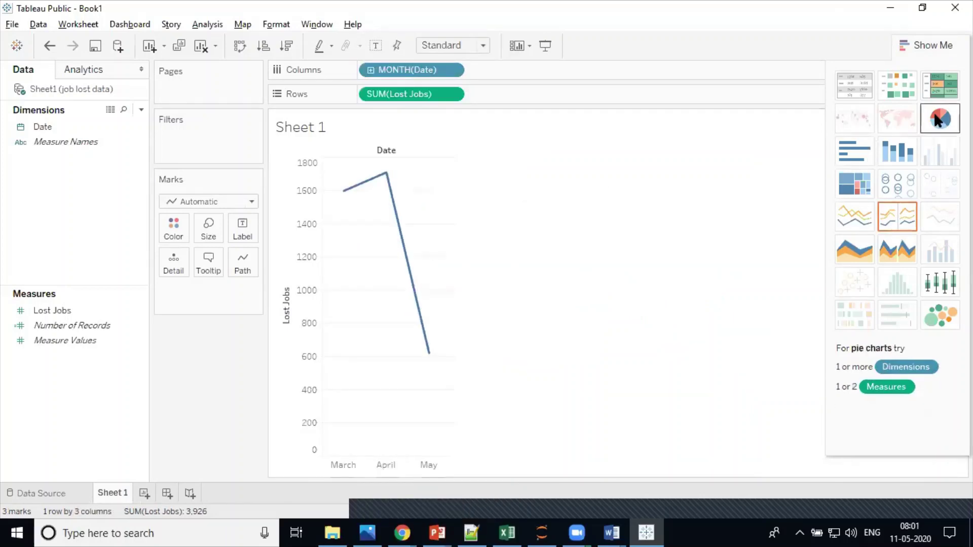
mouse_move(326, 190)
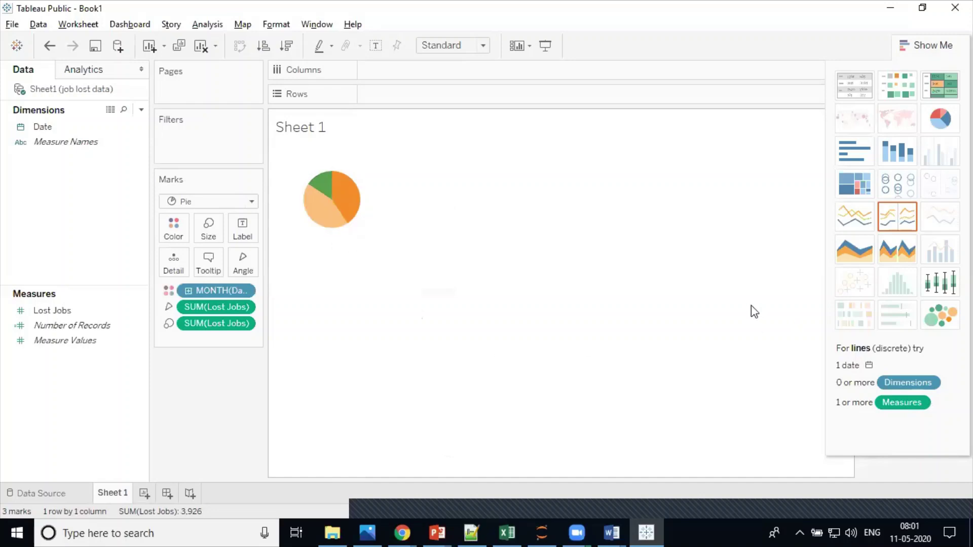
key(ctrl+z)
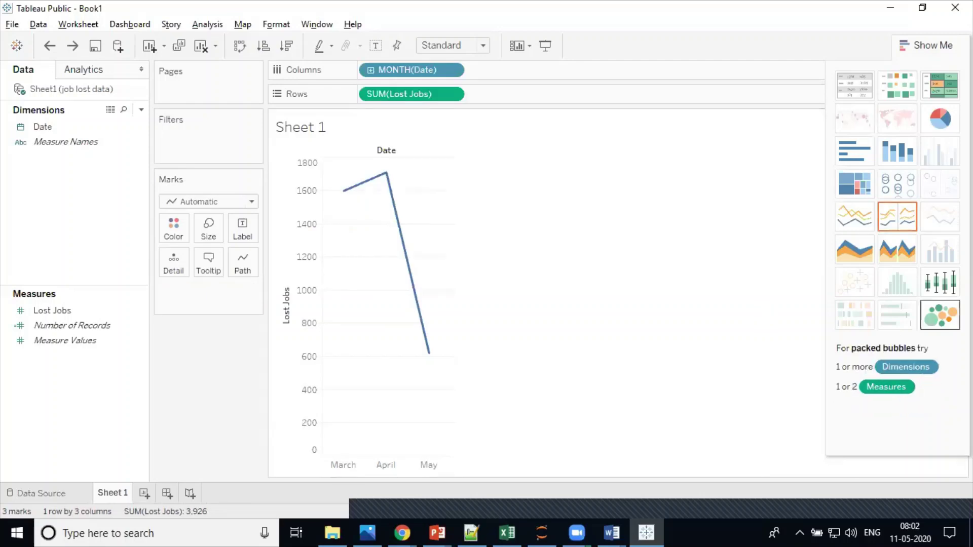
click(940, 315)
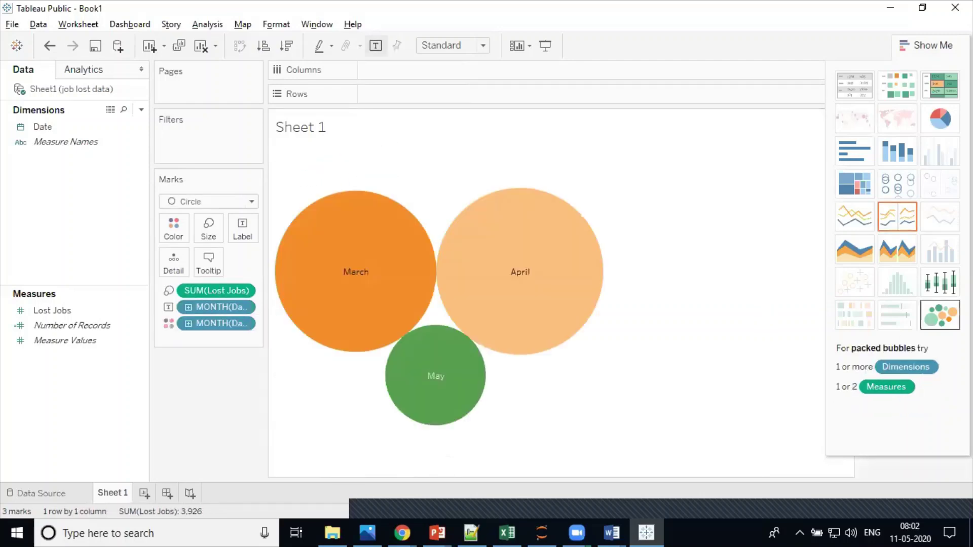
key(ctrl+z)
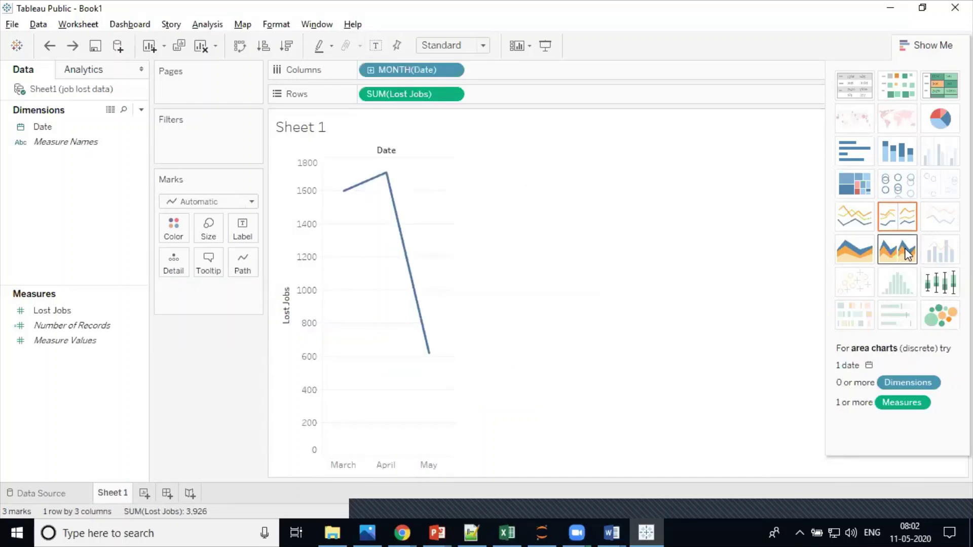
Step: Convert the monthly line chart into a discrete area chart, inspect it, and switch to a continuous line chart
click(907, 254)
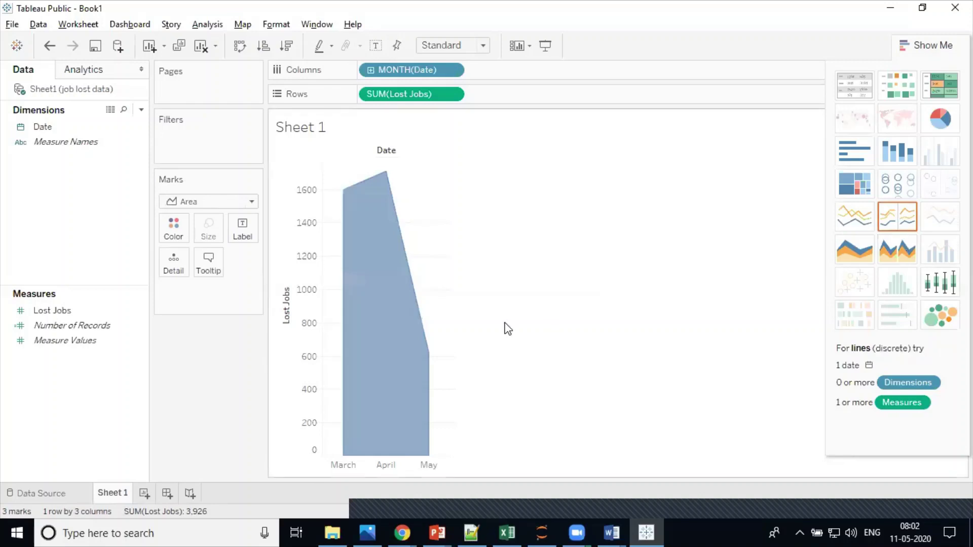
mouse_move(355, 363)
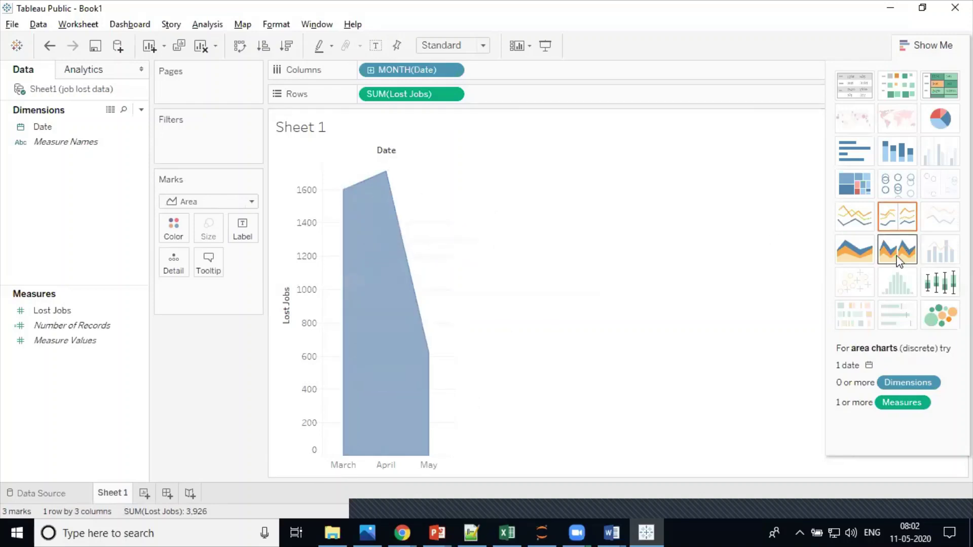
click(859, 219)
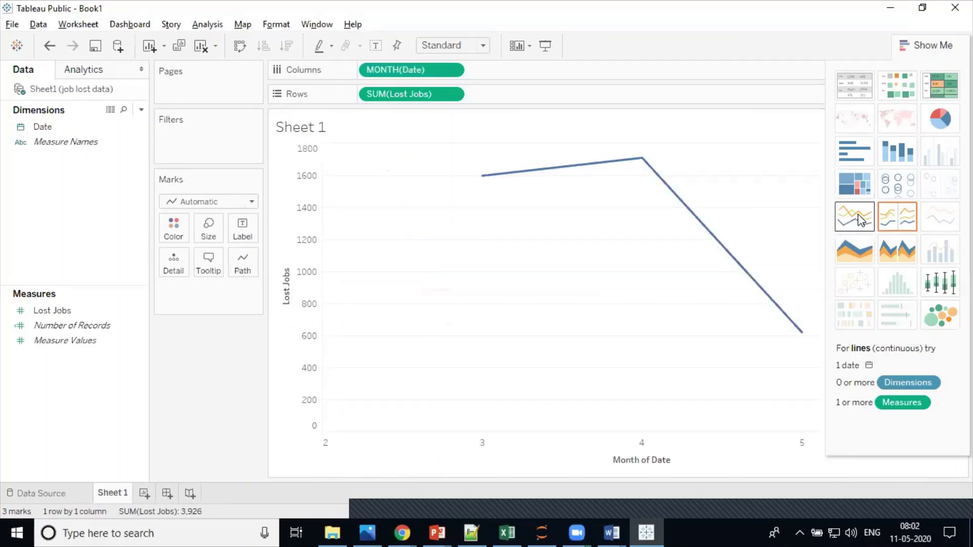
Step: Convert the monthly Lost Jobs chart into a treemap and examine the values of its month blocks
click(857, 181)
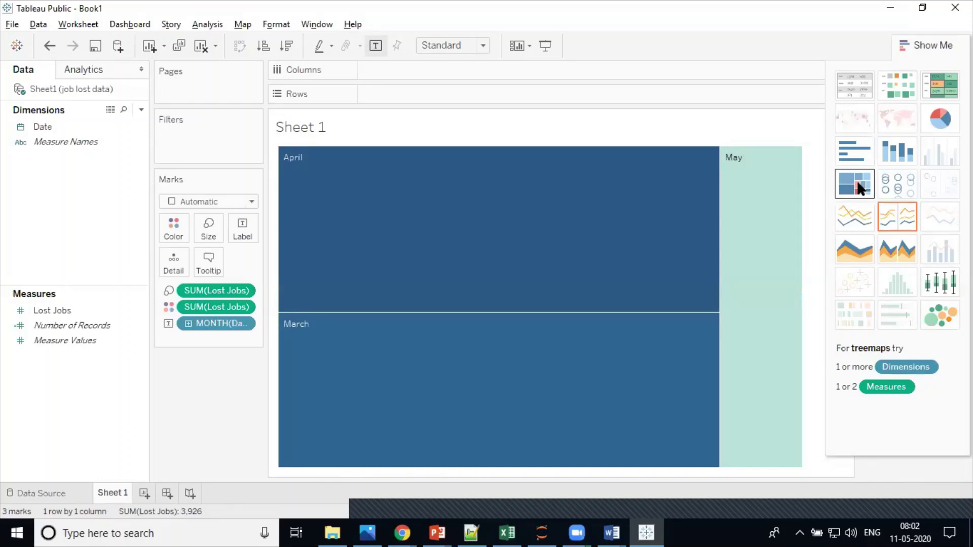
mouse_move(555, 227)
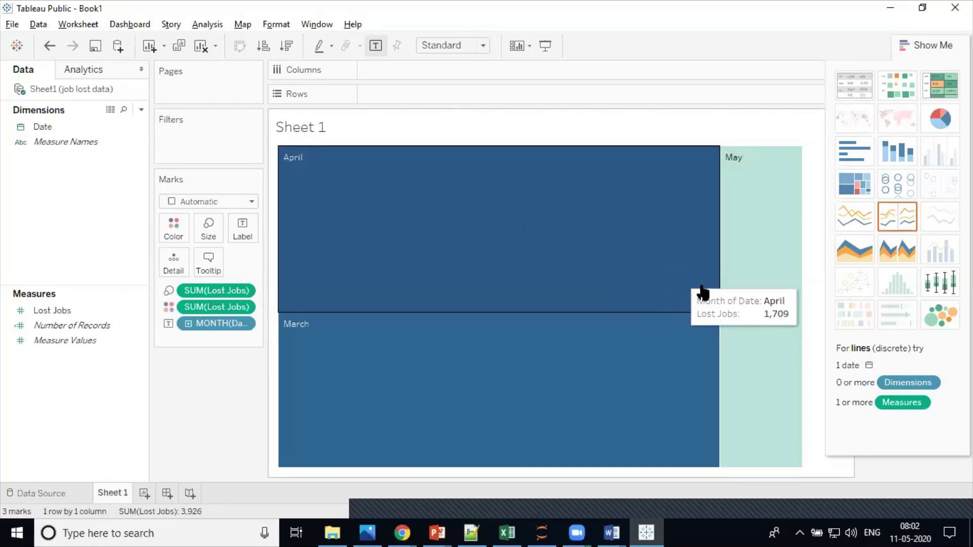
mouse_move(745, 297)
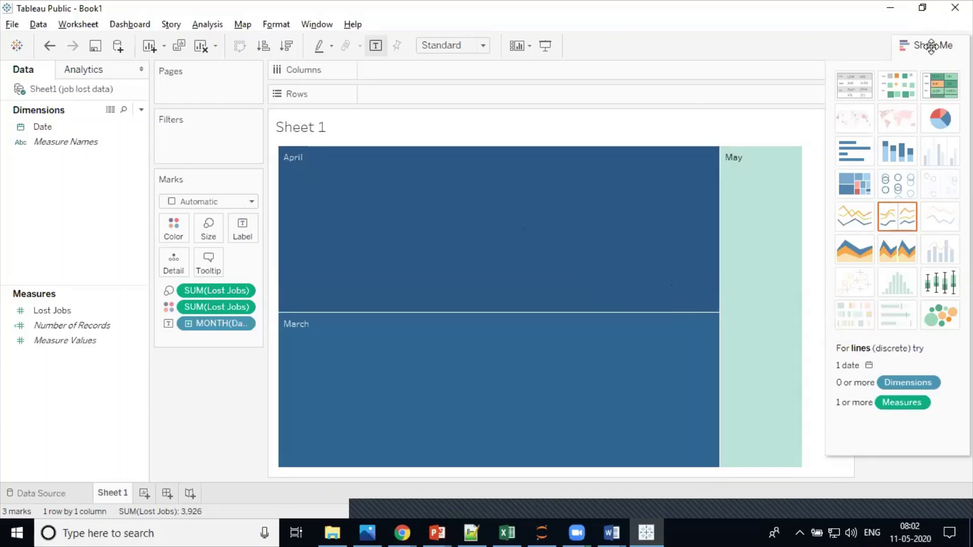
Step: Show Lost Jobs by month as horizontal bars, and change the chart to stacked bars
click(862, 153)
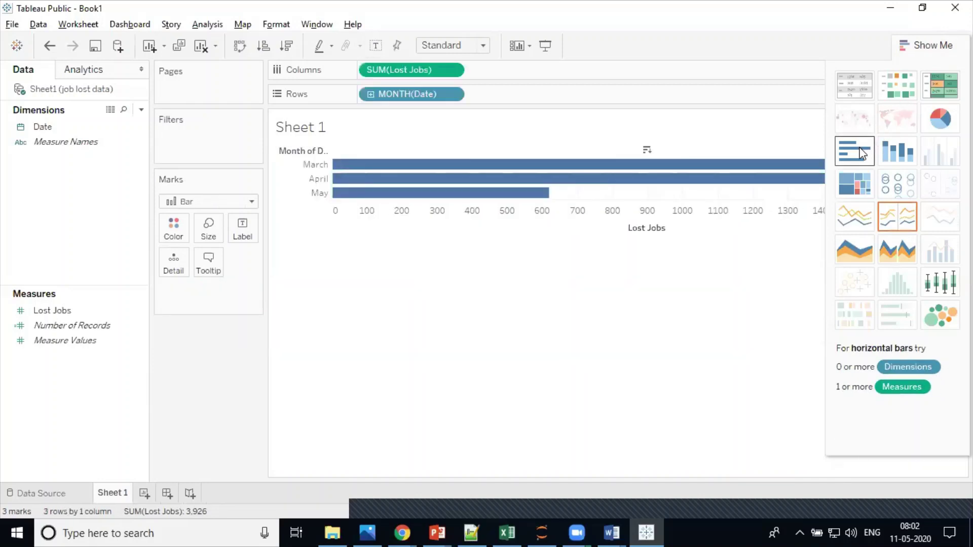
click(895, 157)
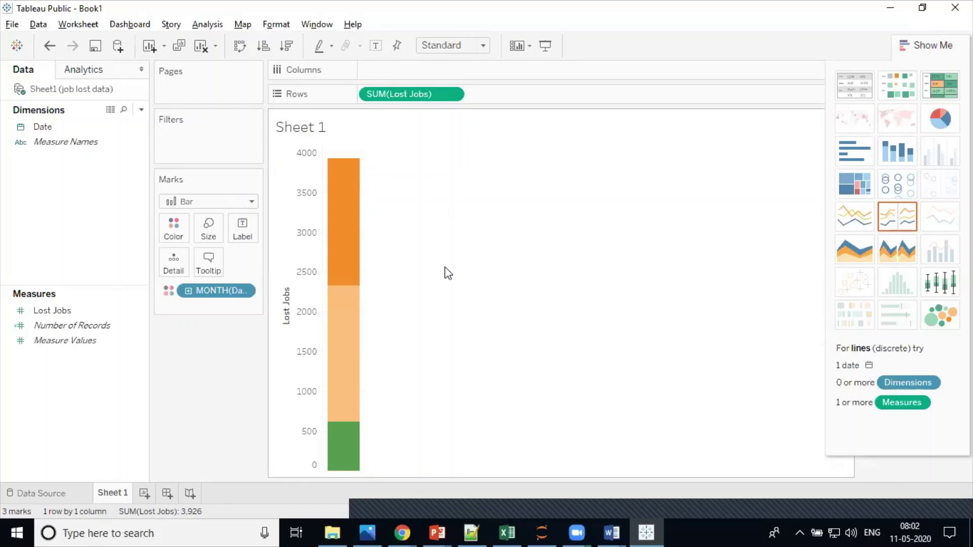
Step: Review the job lost data source and the start page's connection options, and return to Sheet 1
click(27, 494)
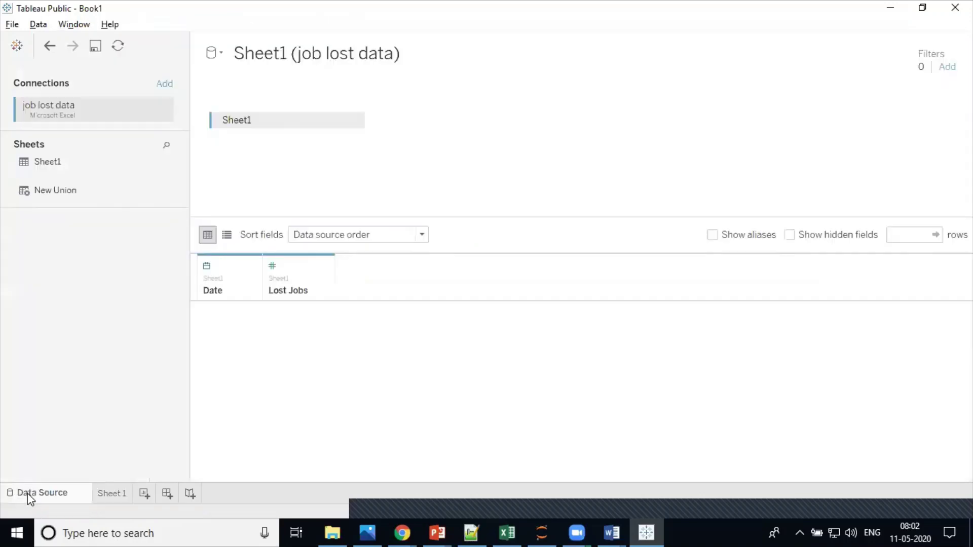
click(17, 46)
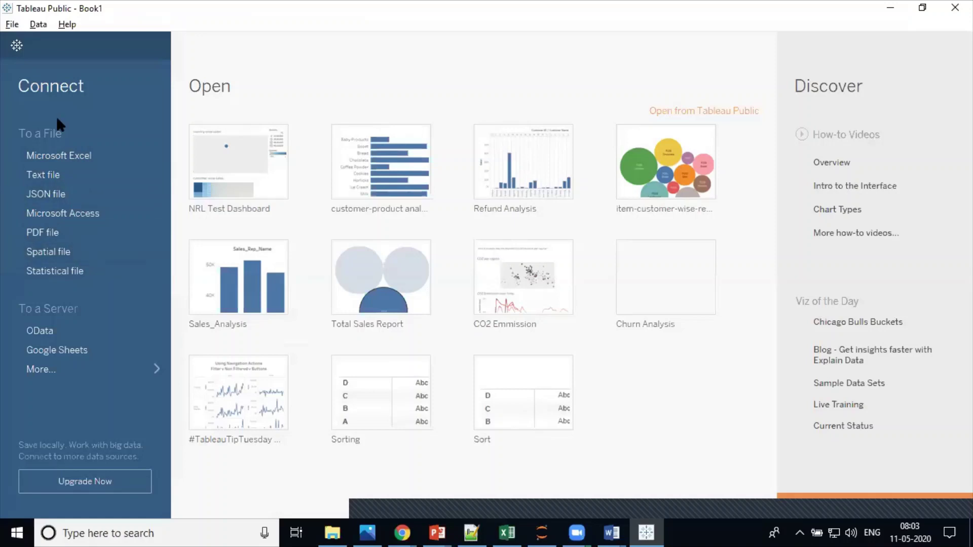
click(17, 45)
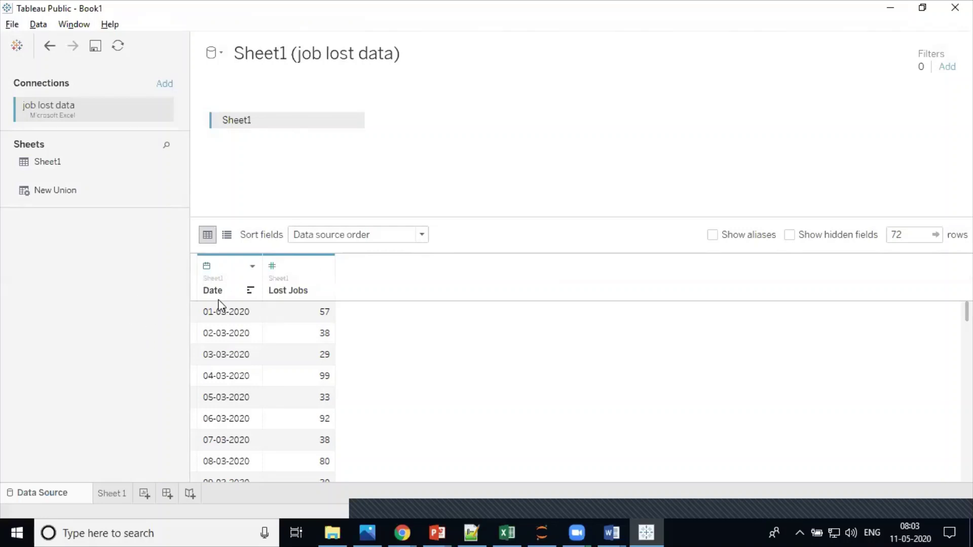
click(117, 494)
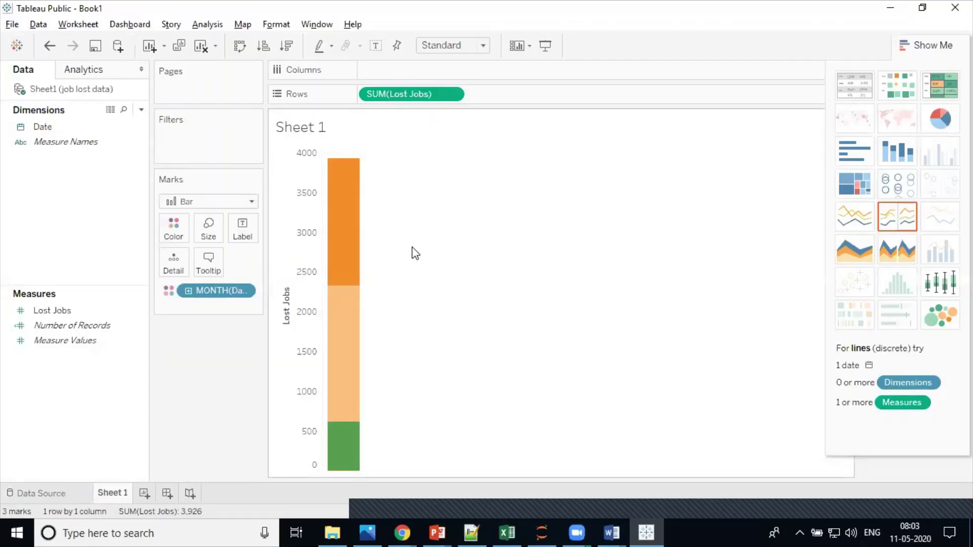
Step: Create a second worksheet and add the Date and Lost Jobs fields to its view
click(144, 495)
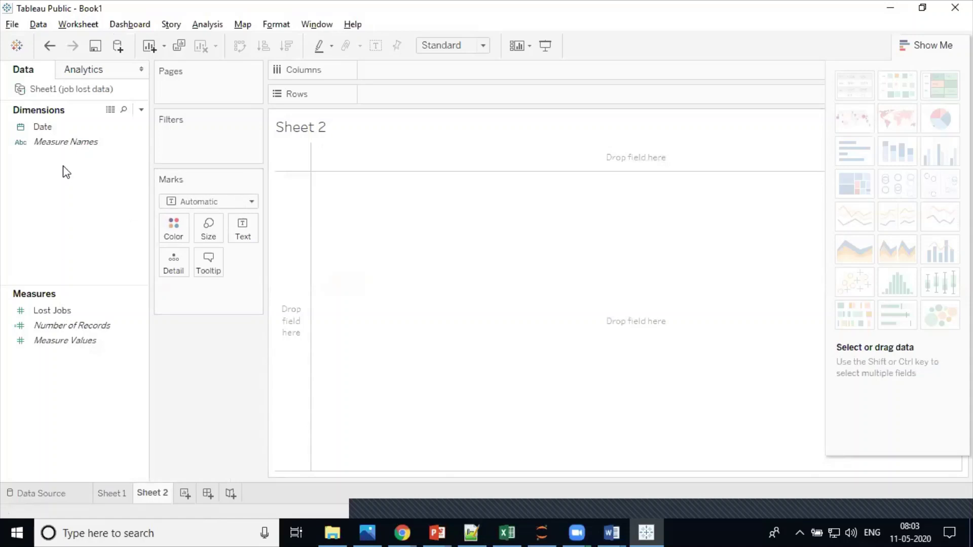
double_click(45, 124)
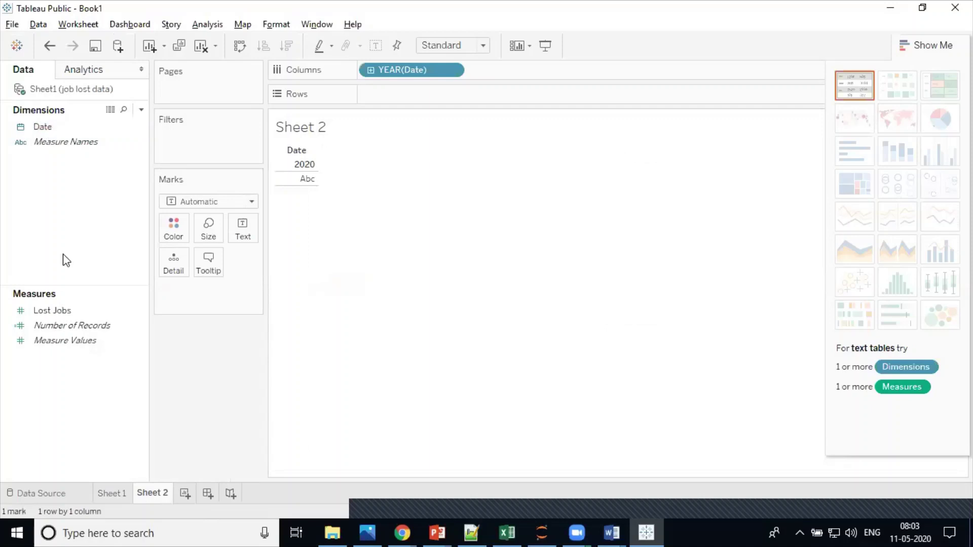
double_click(67, 311)
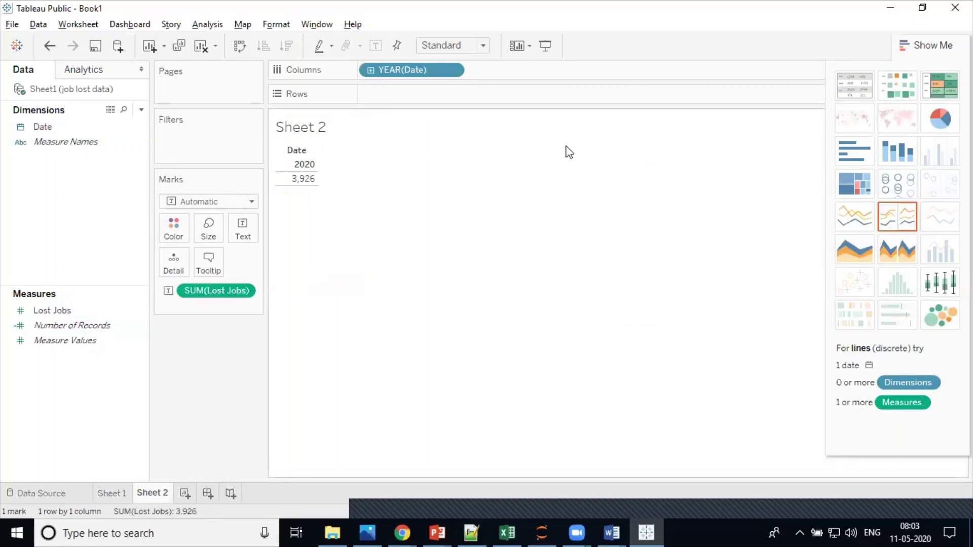
Step: Convert the yearly Lost Jobs table on Sheet 2 into a packed bubbles chart
click(935, 306)
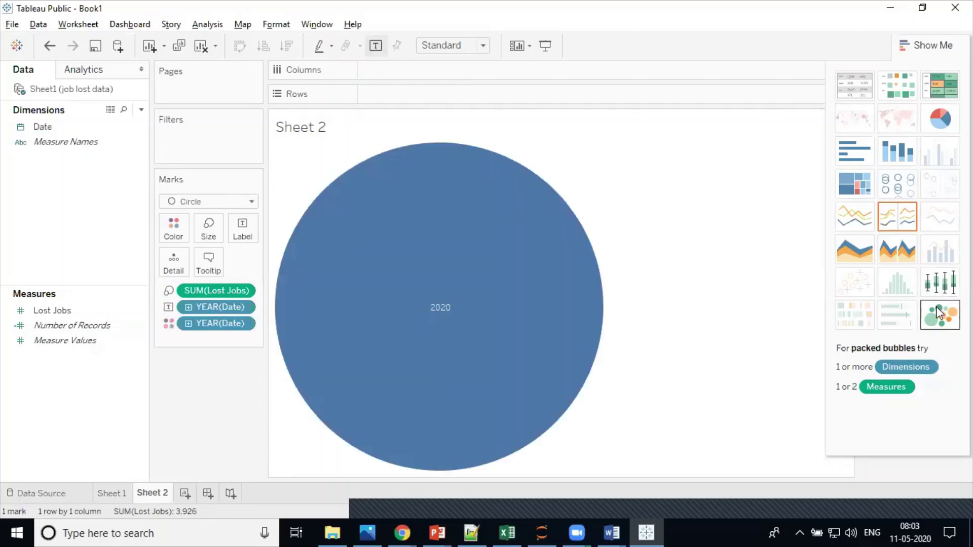
click(244, 290)
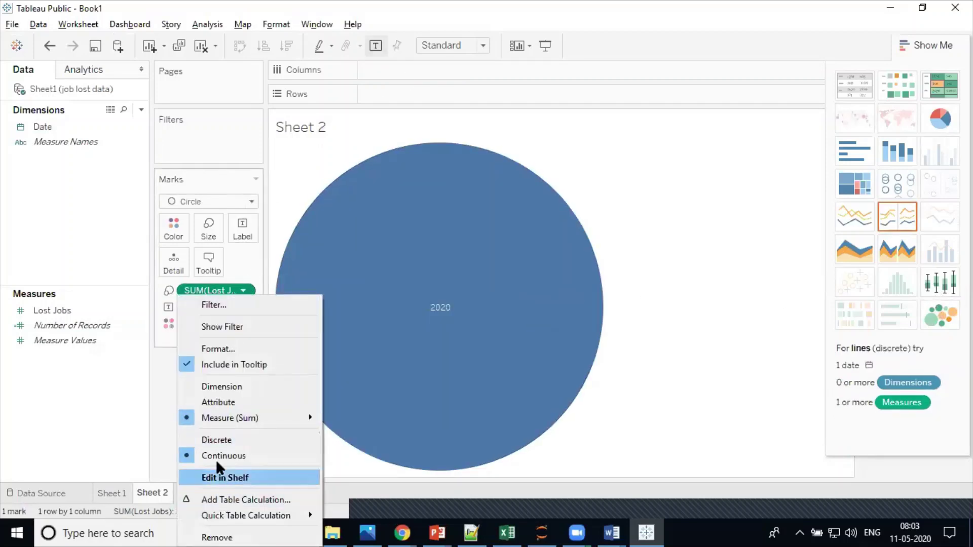
click(133, 397)
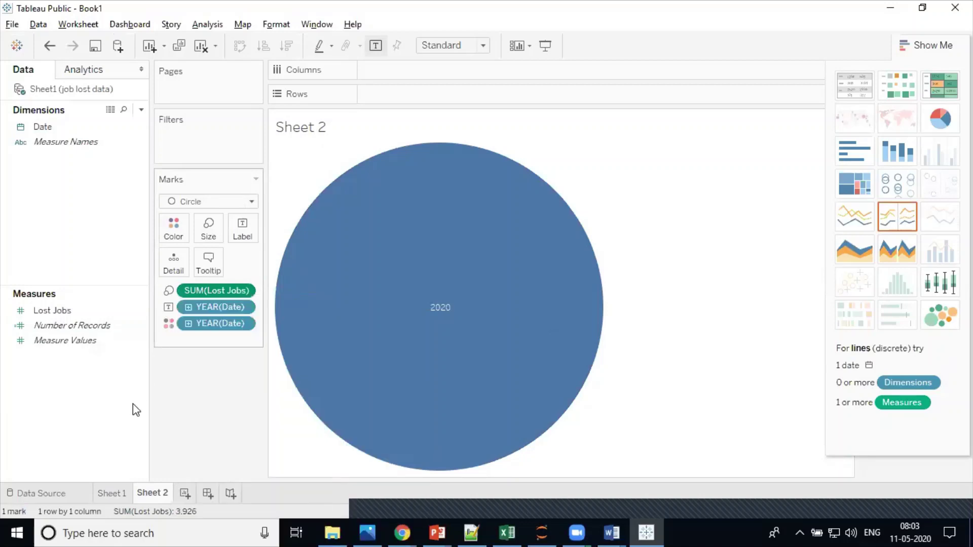
Step: Set the bubble label's Date field to the discrete Month level, change it to Quarter, and inspect the bubbles
click(242, 308)
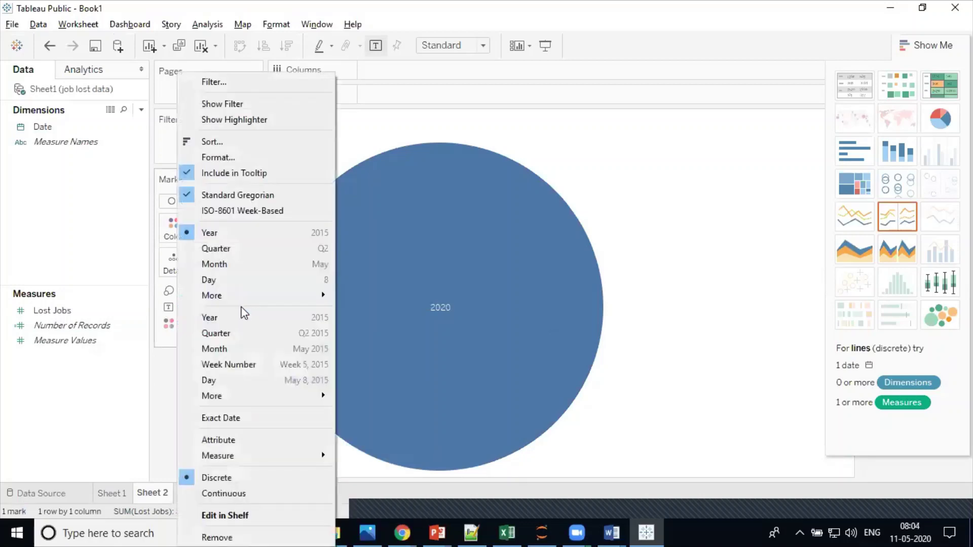
click(215, 263)
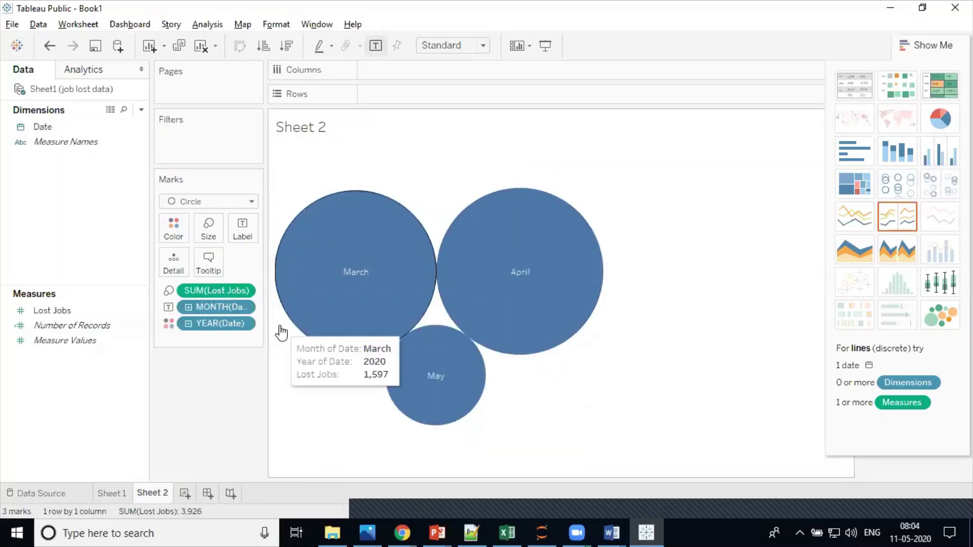
click(244, 309)
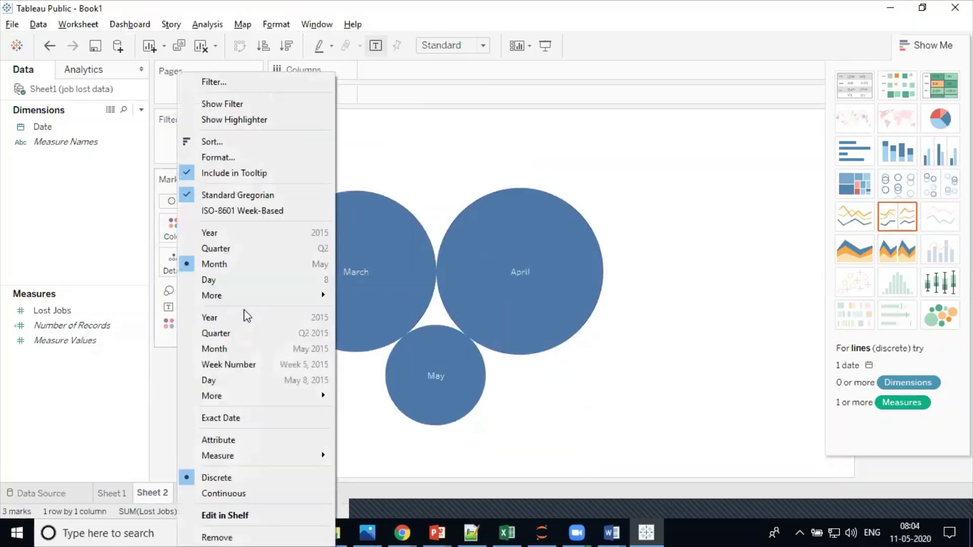
click(216, 249)
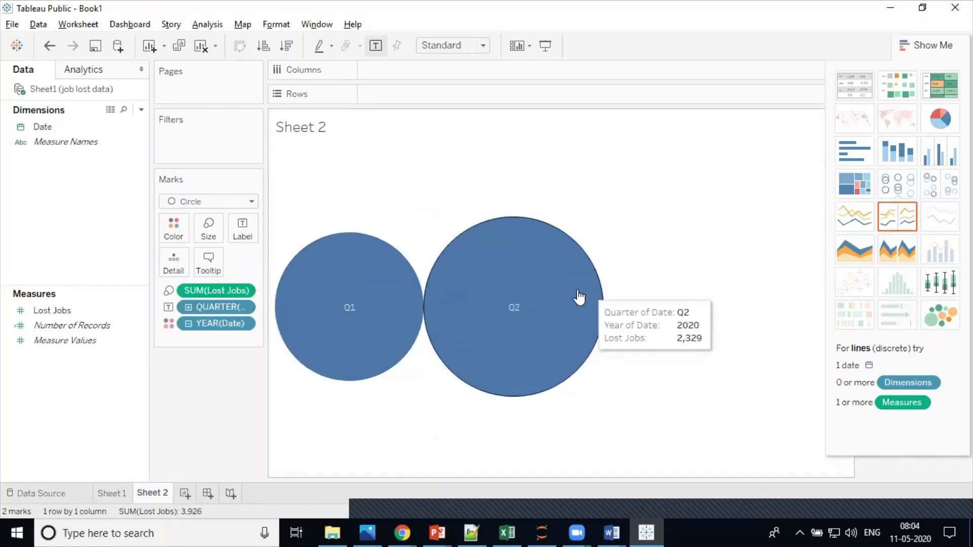
mouse_move(294, 331)
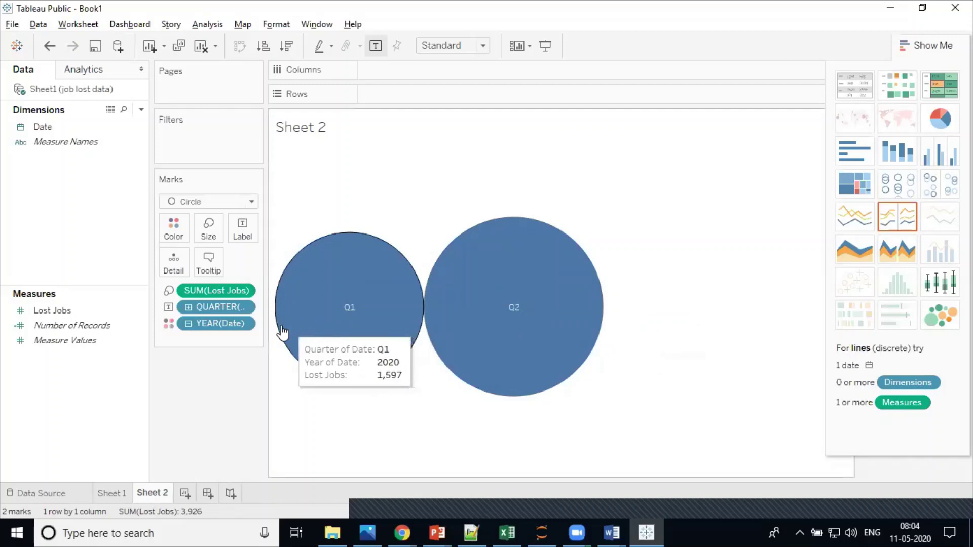
Step: Color the bubbles by the discrete Quarter level of Date and collapse the Show Me chart chooser
click(248, 325)
click(219, 249)
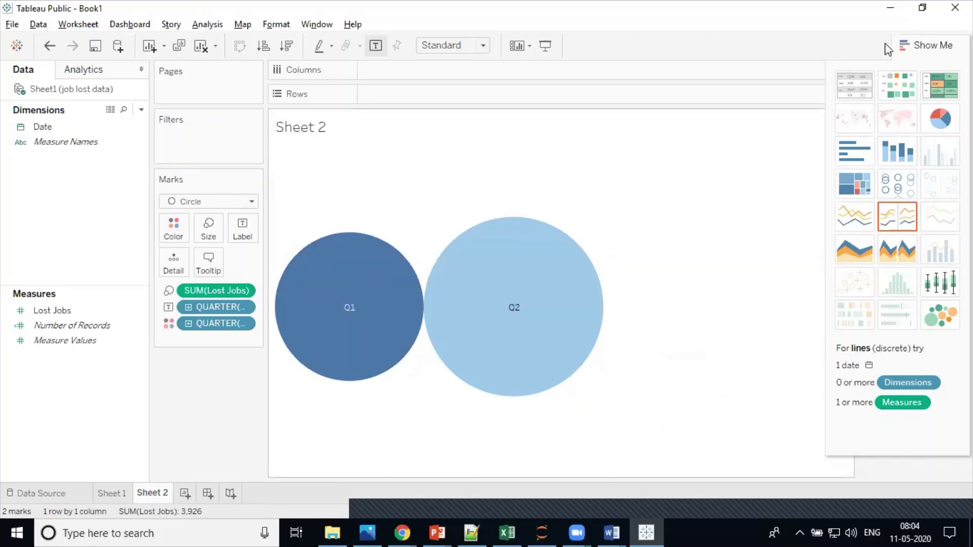
click(925, 48)
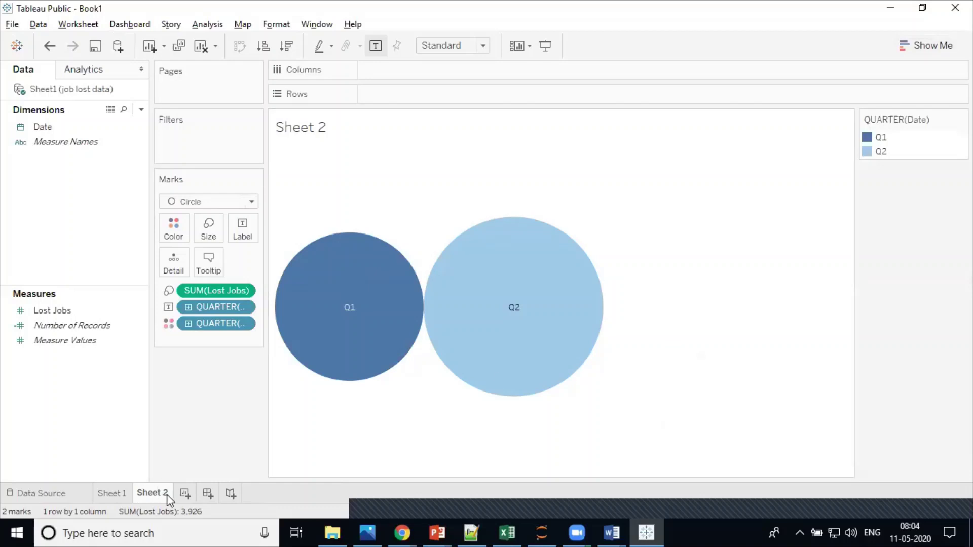
Step: Create a new dashboard and place Sheet 1's stacked bar chart on it
click(207, 495)
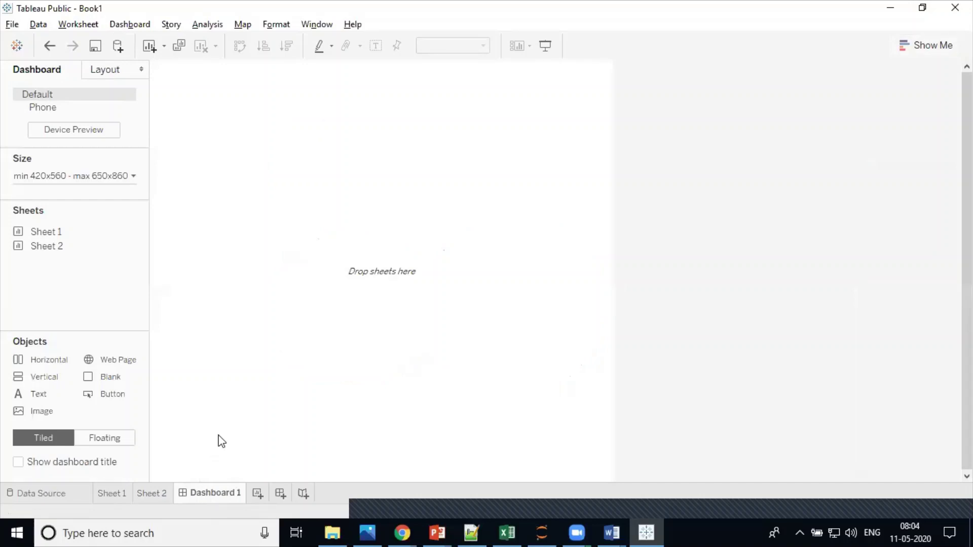
double_click(48, 242)
key(ctrl+z)
double_click(26, 231)
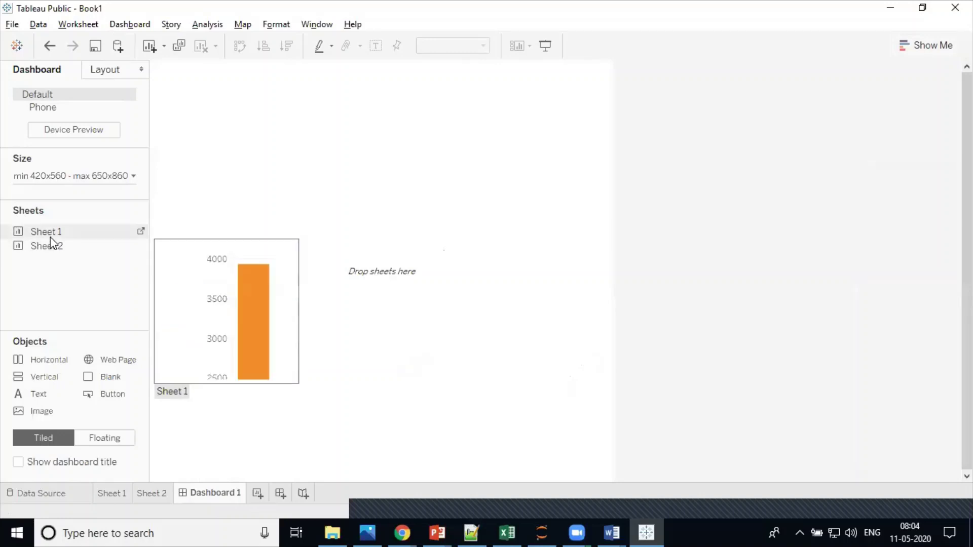
drag(49, 229, 312, 114)
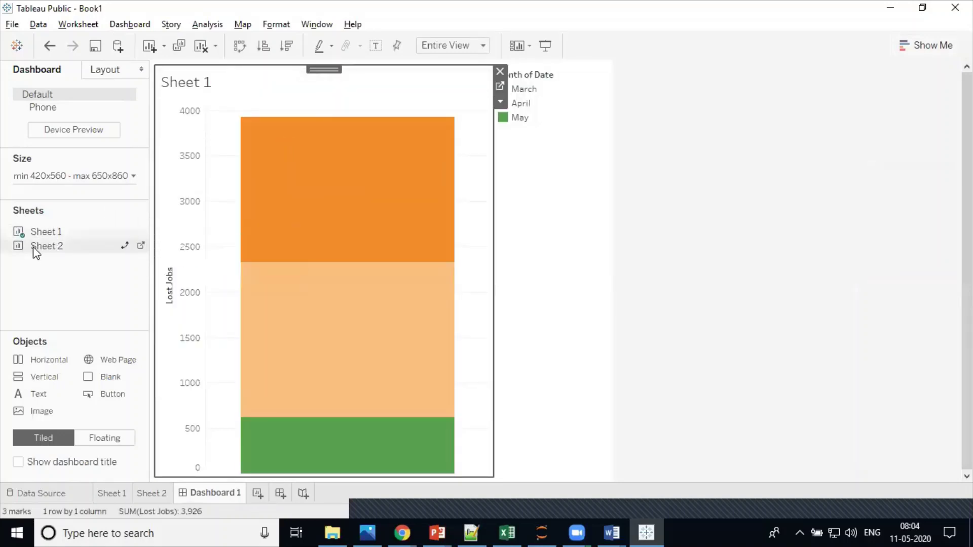
Step: Place Sheet 2's packed bubbles chart below the stacked bar chart on the dashboard and briefly preview it in presentation mode
drag(32, 248, 309, 411)
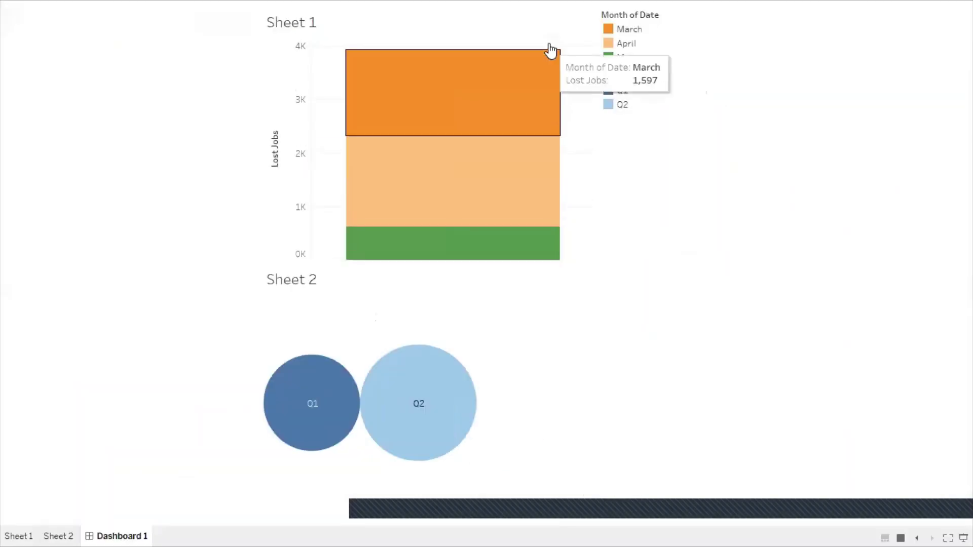
key(Escape)
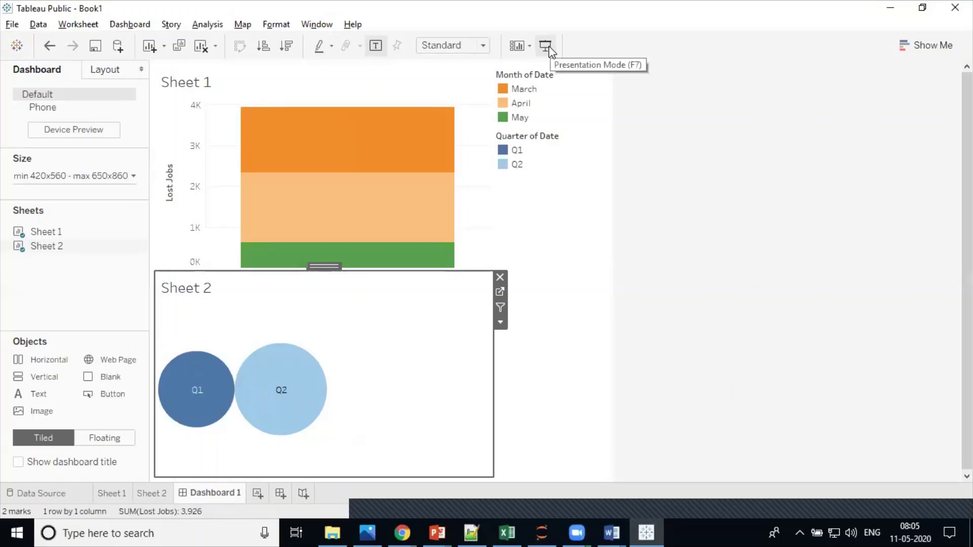
Step: Present the dashboard full screen, inspect the Lost Jobs details of the month bars and quarter bubbles, and leave presentation mode
click(546, 47)
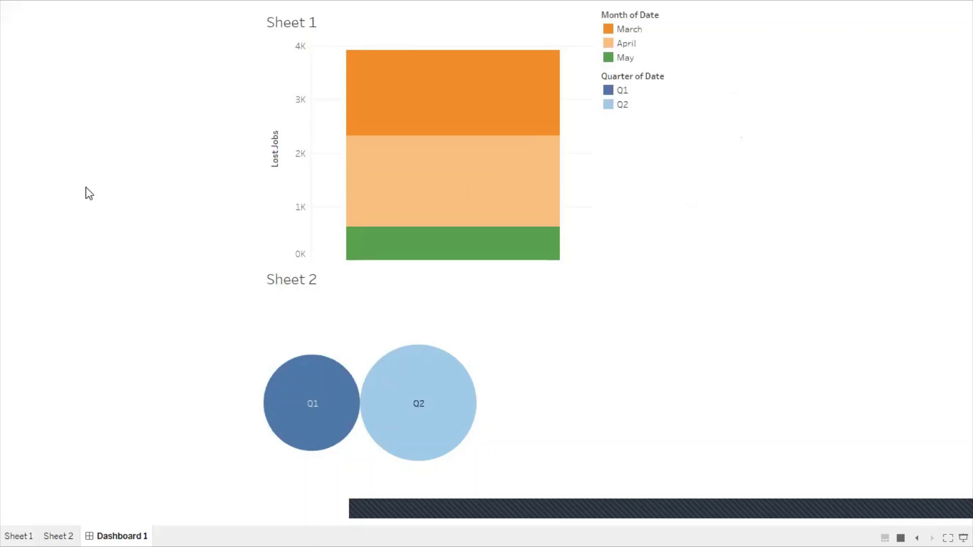
mouse_move(461, 72)
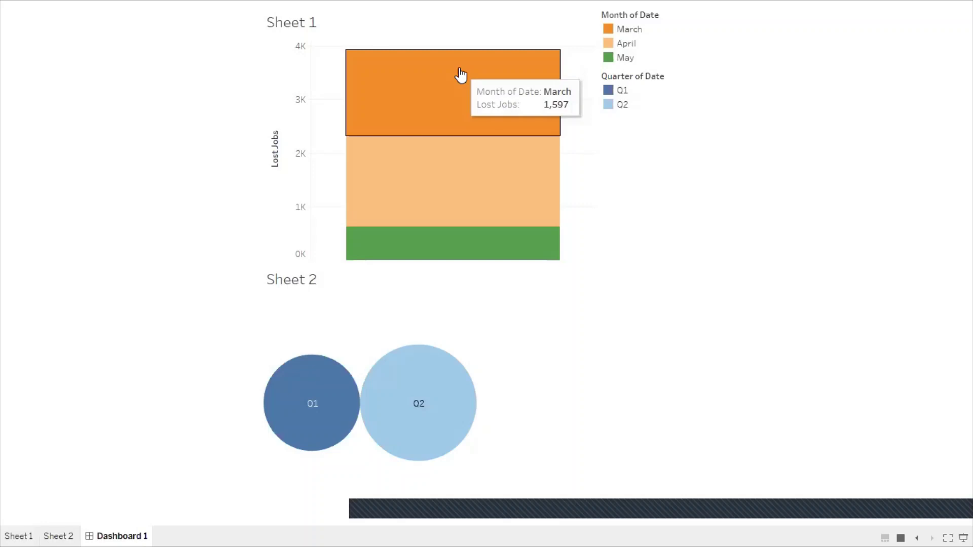
mouse_move(455, 158)
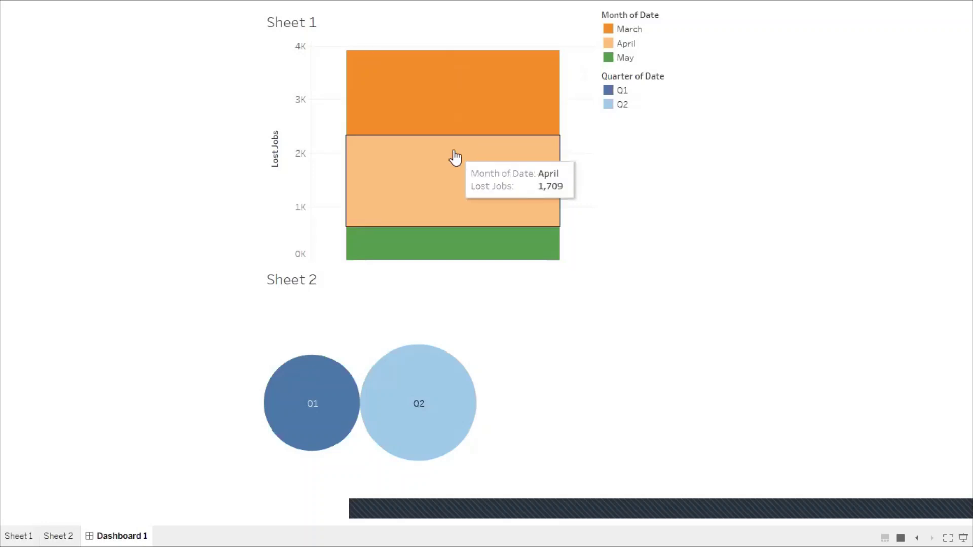
mouse_move(512, 248)
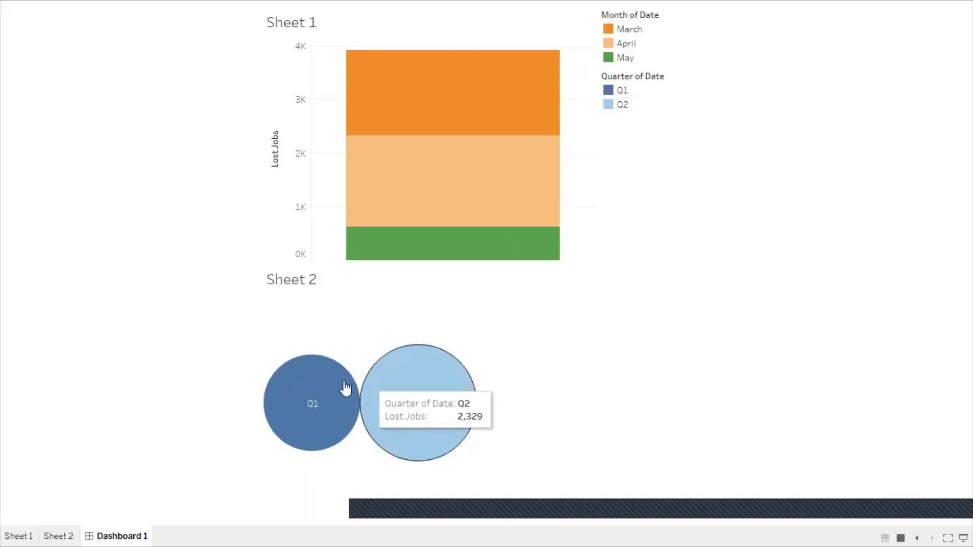
mouse_move(396, 389)
mouse_move(322, 396)
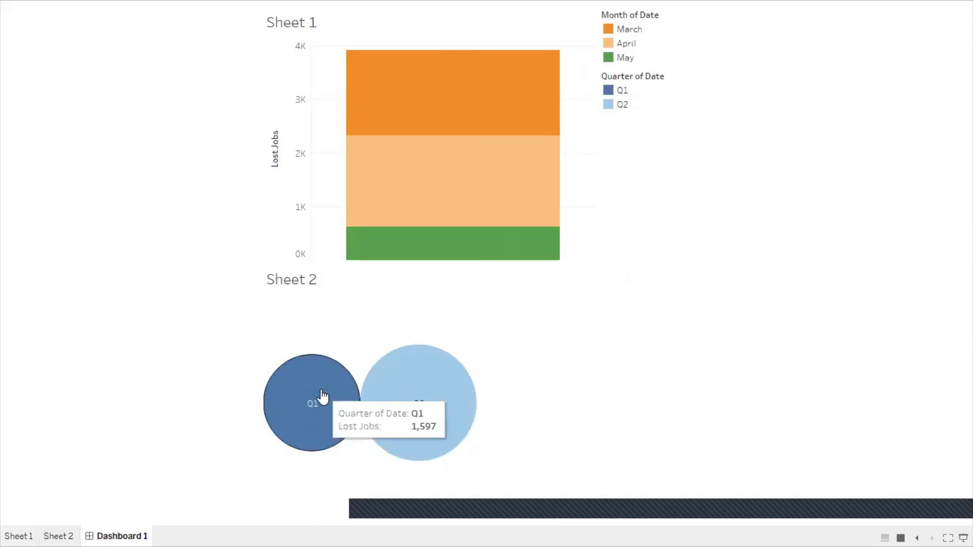
mouse_move(420, 401)
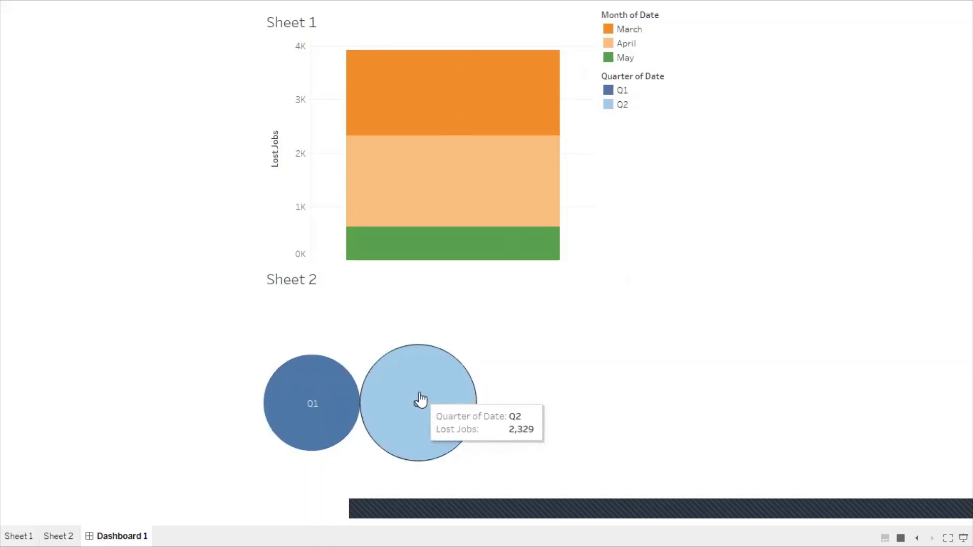
key(Escape)
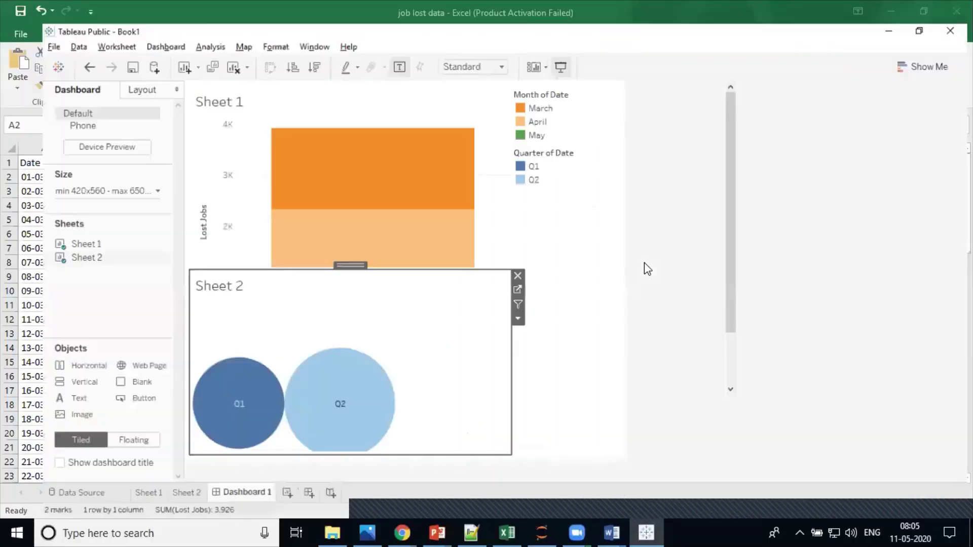